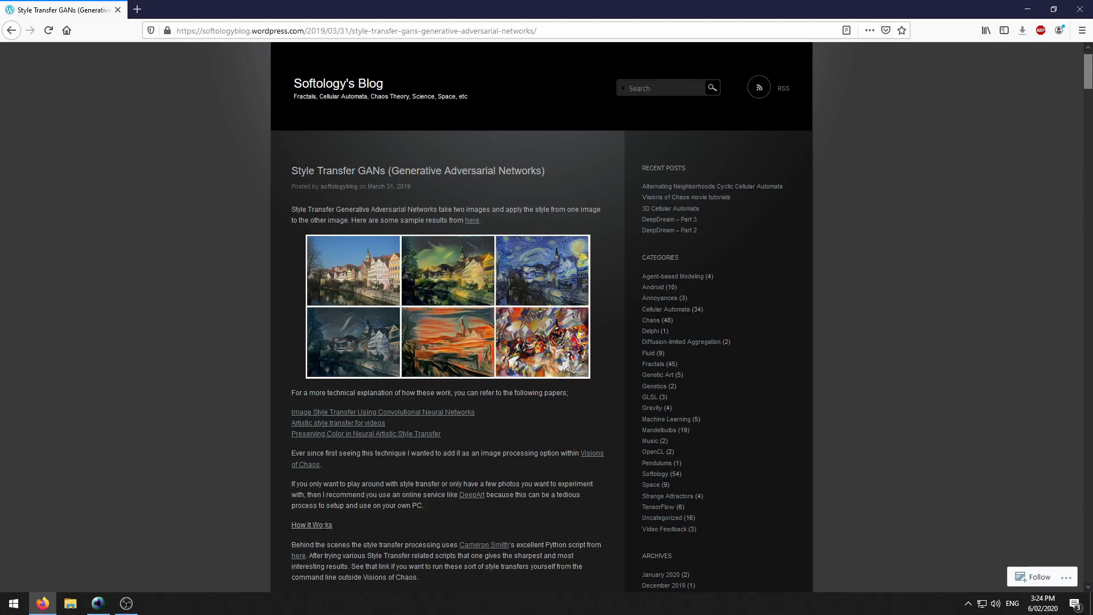
Open the linked script page in a background tab and look over the README.
middle_click(297, 555)
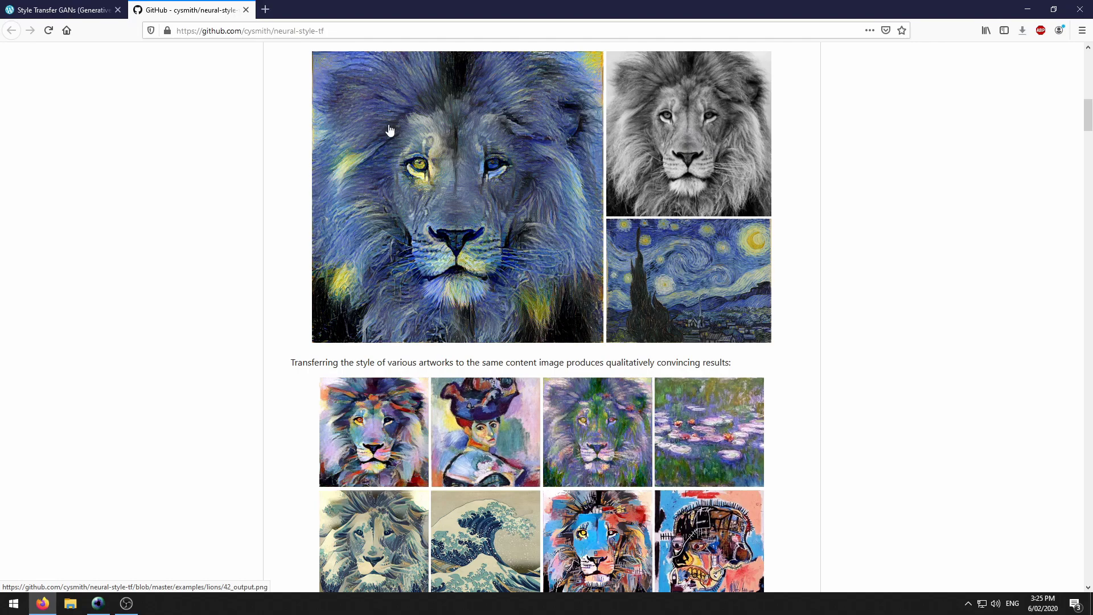
scroll(235, 181, down, 5)
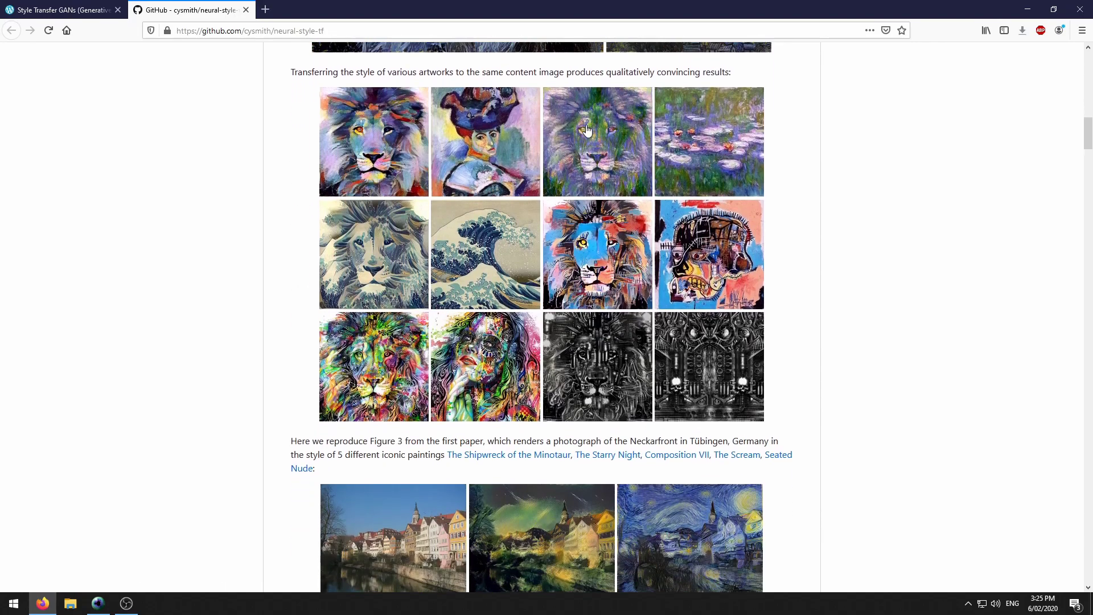
scroll(249, 141, up, 9)
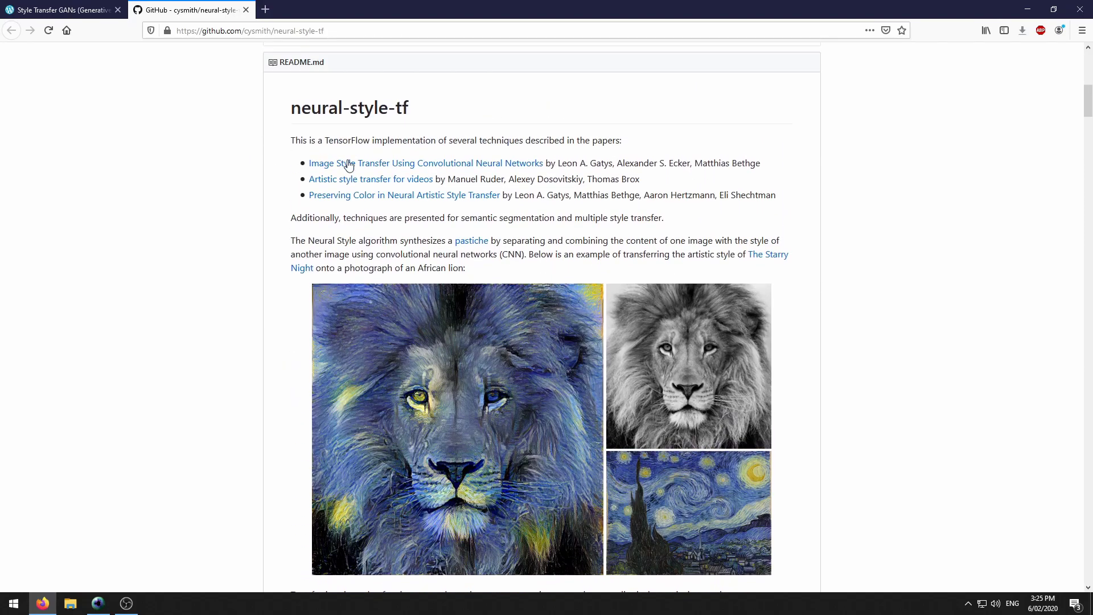
Open the Image Style Transfer, video style transfer and Preserving Color papers in background tabs.
middle_click(383, 166)
middle_click(394, 181)
middle_click(398, 196)
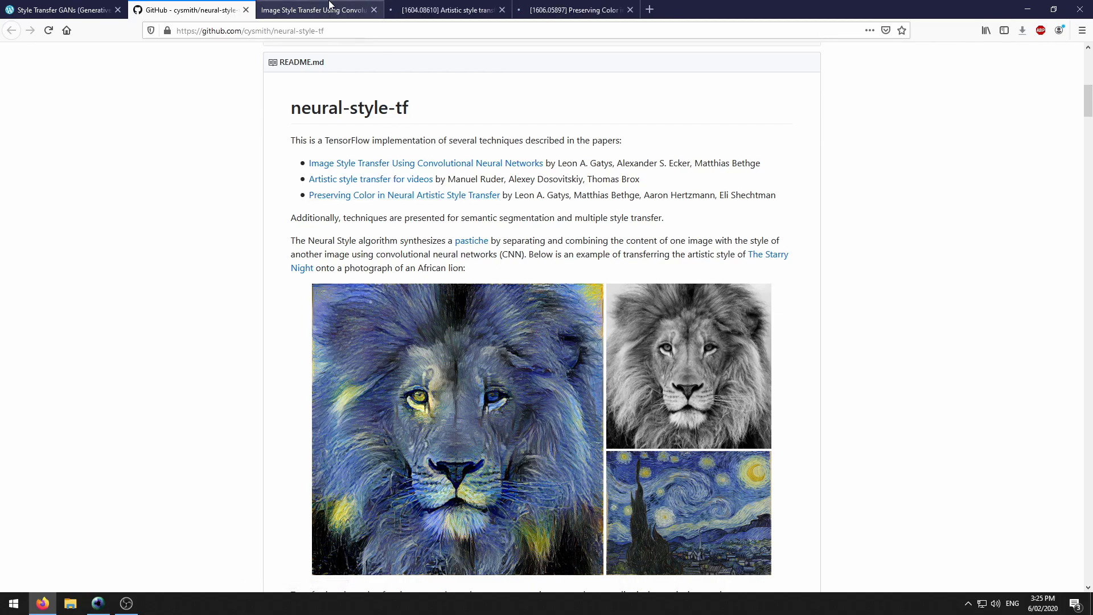
Switch to the Image Style Transfer paper and read down to its figures on page 5.
click(345, 6)
scroll(266, 174, down, 12)
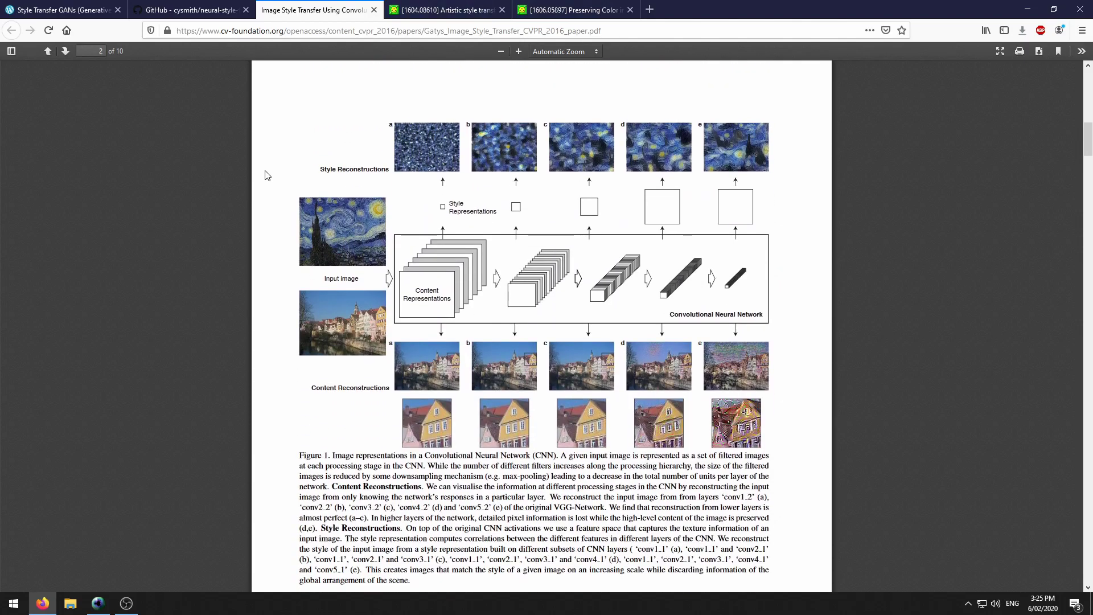
scroll(268, 178, down, 8)
scroll(271, 178, down, 7)
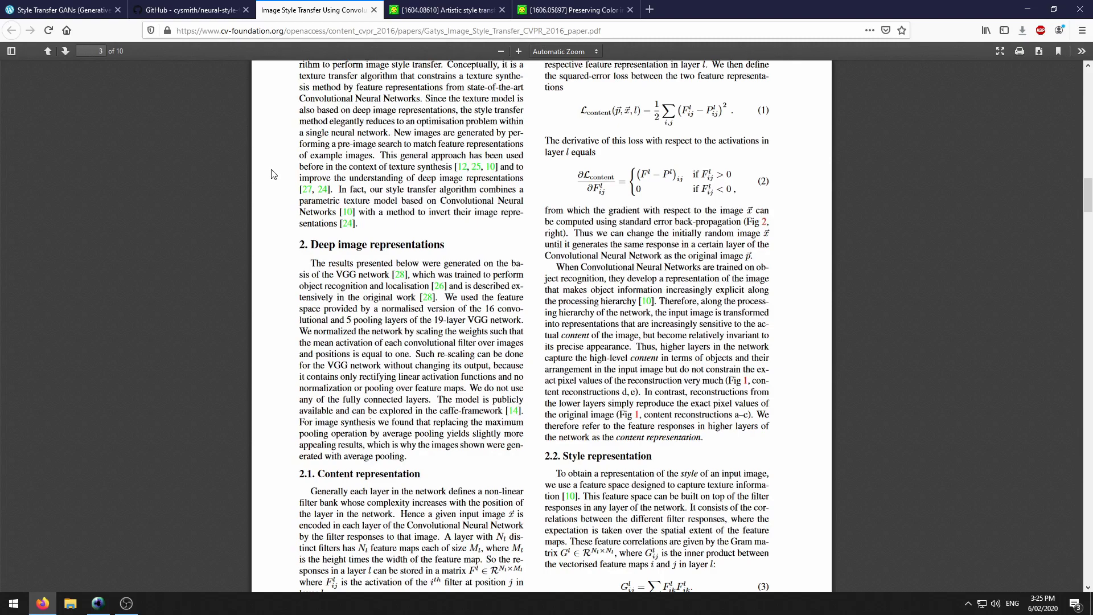
scroll(272, 175, down, 13)
scroll(274, 175, down, 1)
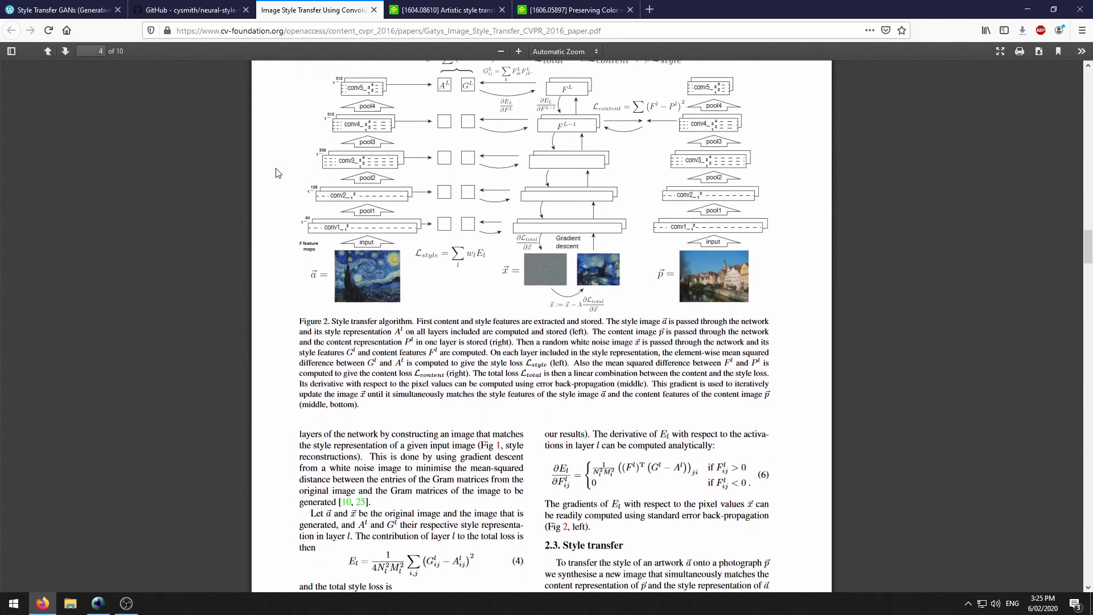
scroll(278, 173, down, 15)
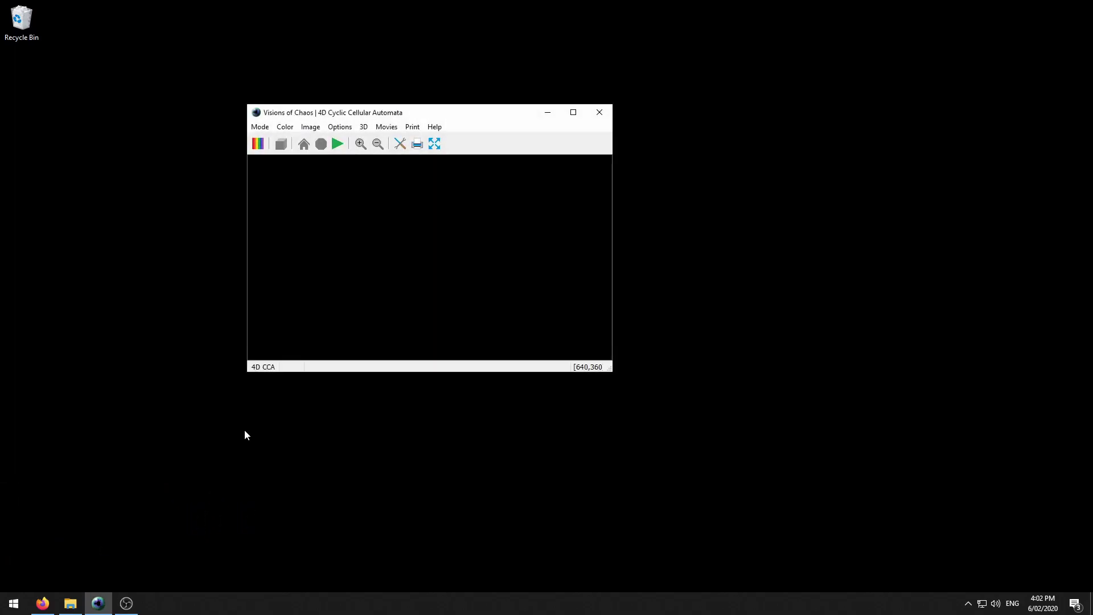
Switch to Machine Learning > Style Transfer mode and download the missing style transfer model.
click(255, 128)
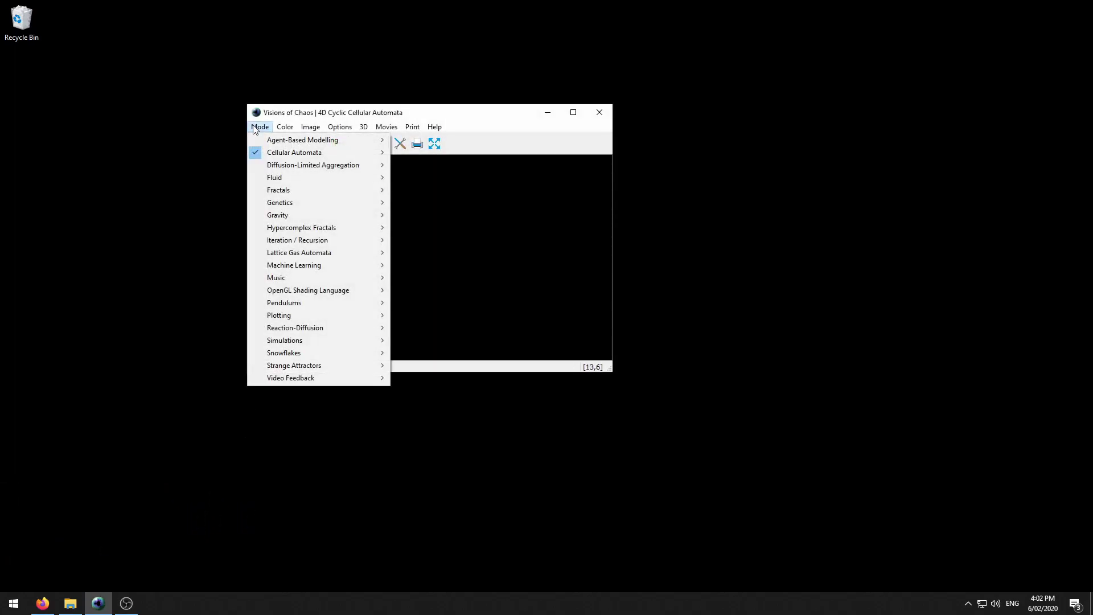
mouse_move(308, 267)
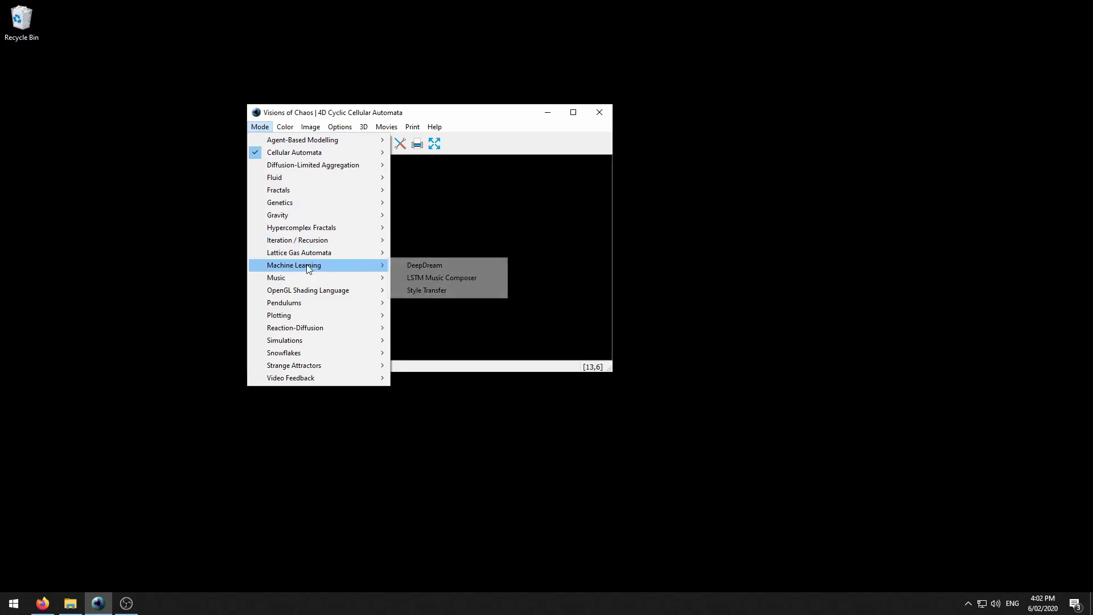
click(425, 291)
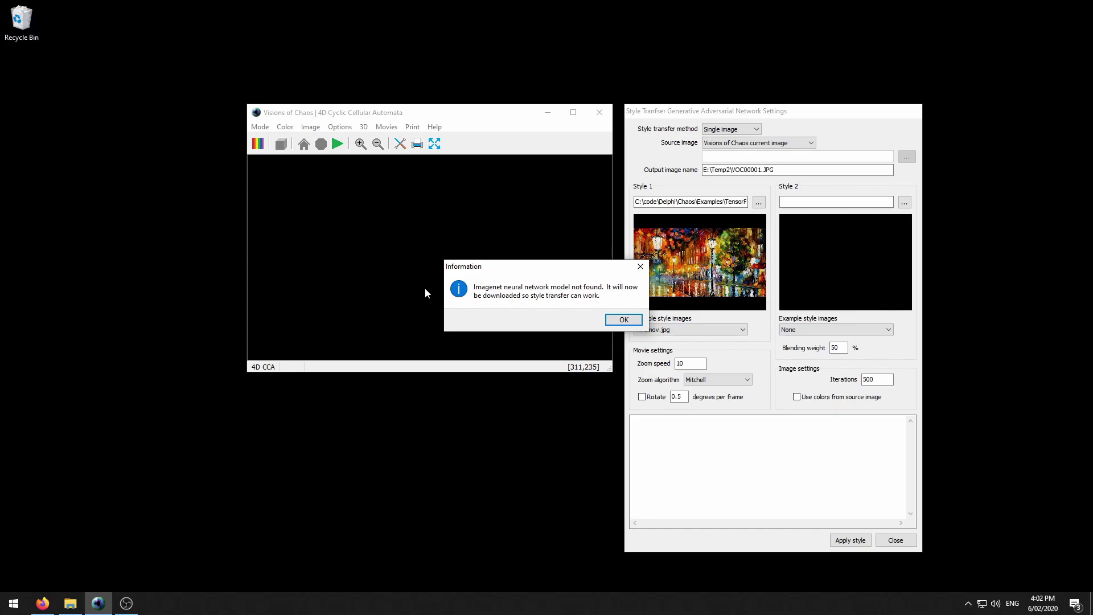
click(615, 319)
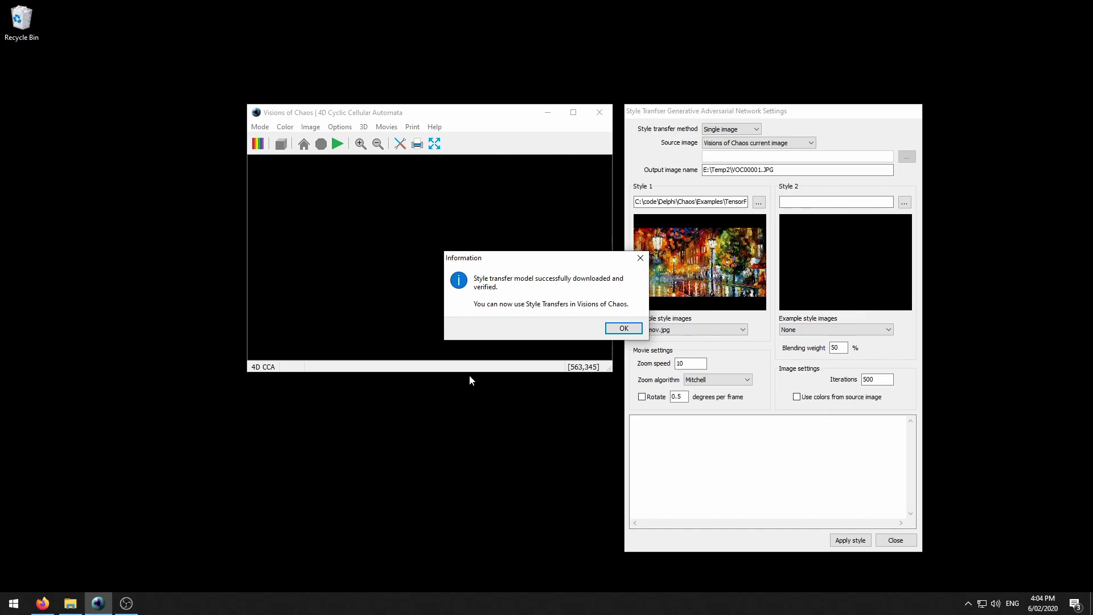
click(622, 330)
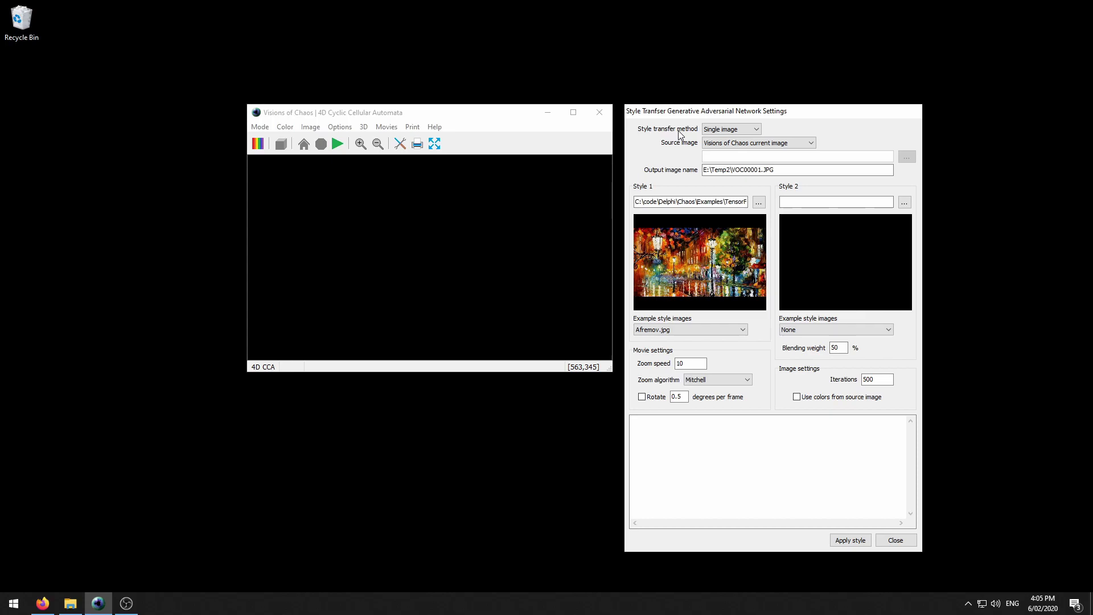
click(757, 129)
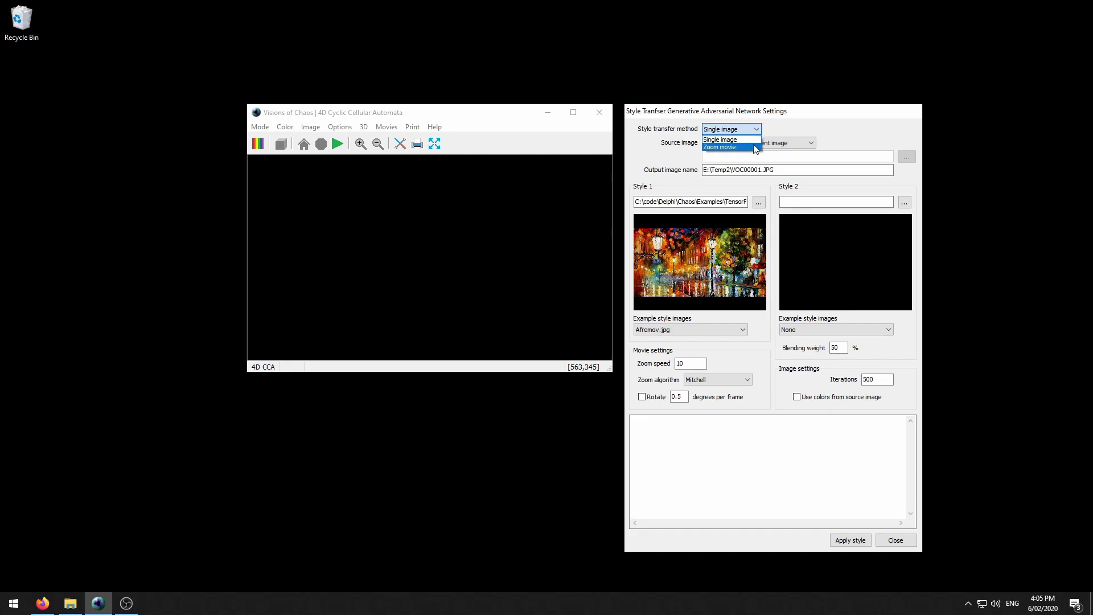
click(672, 136)
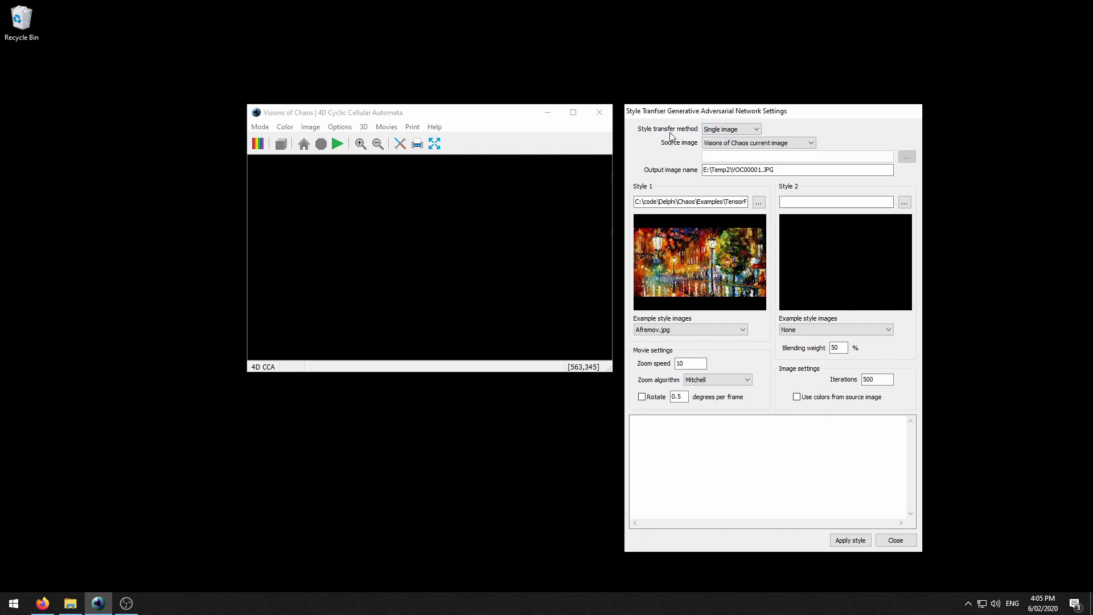
click(813, 143)
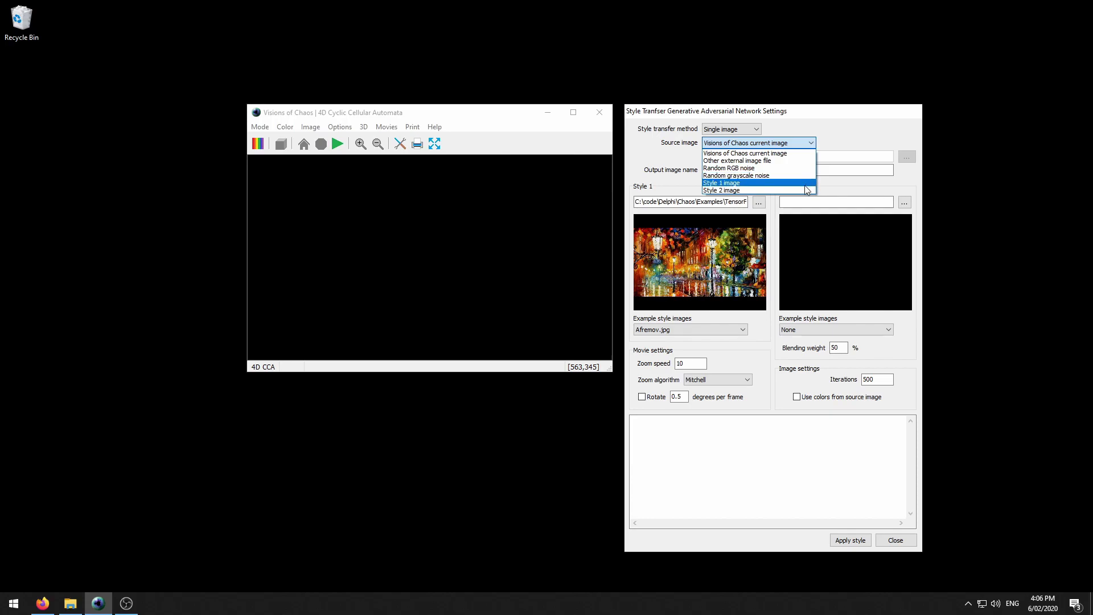
click(811, 155)
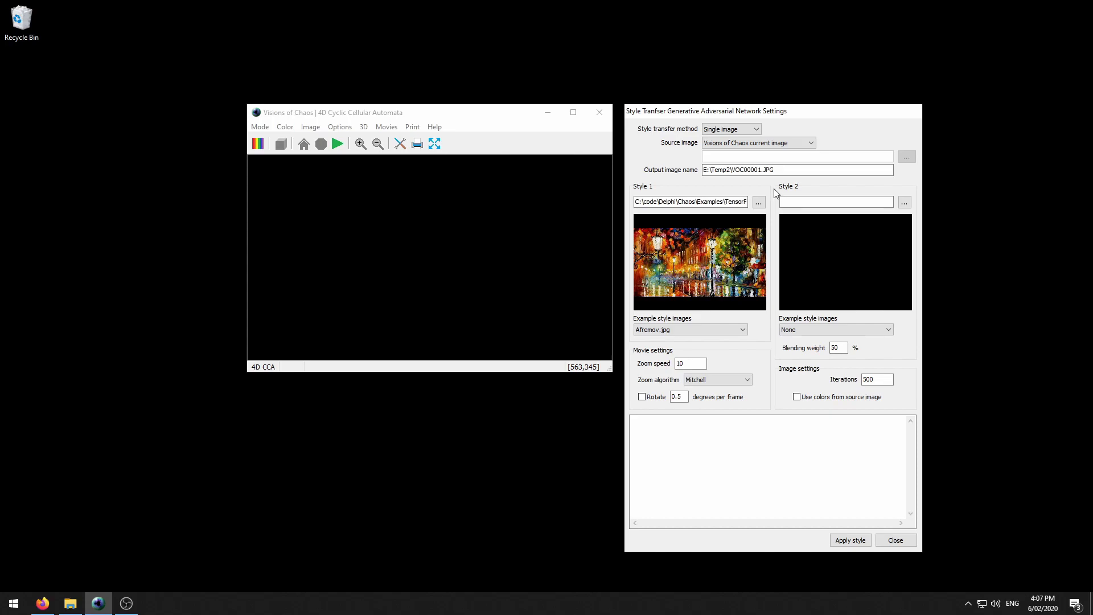
Switch the program to Fractals > Mandelbrot/Julia Sets mode.
click(258, 128)
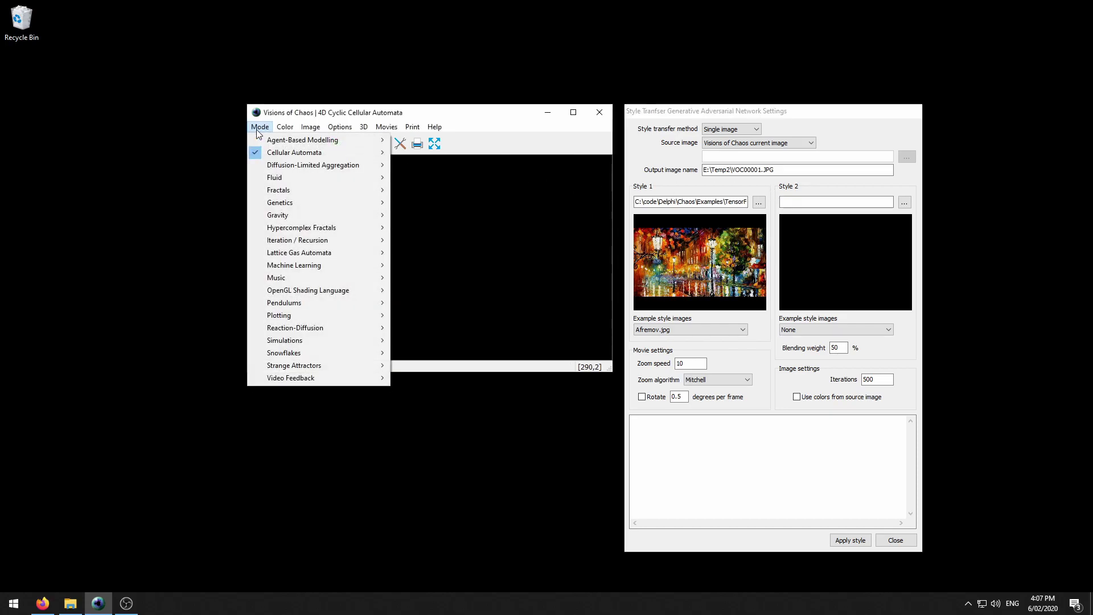
mouse_move(288, 189)
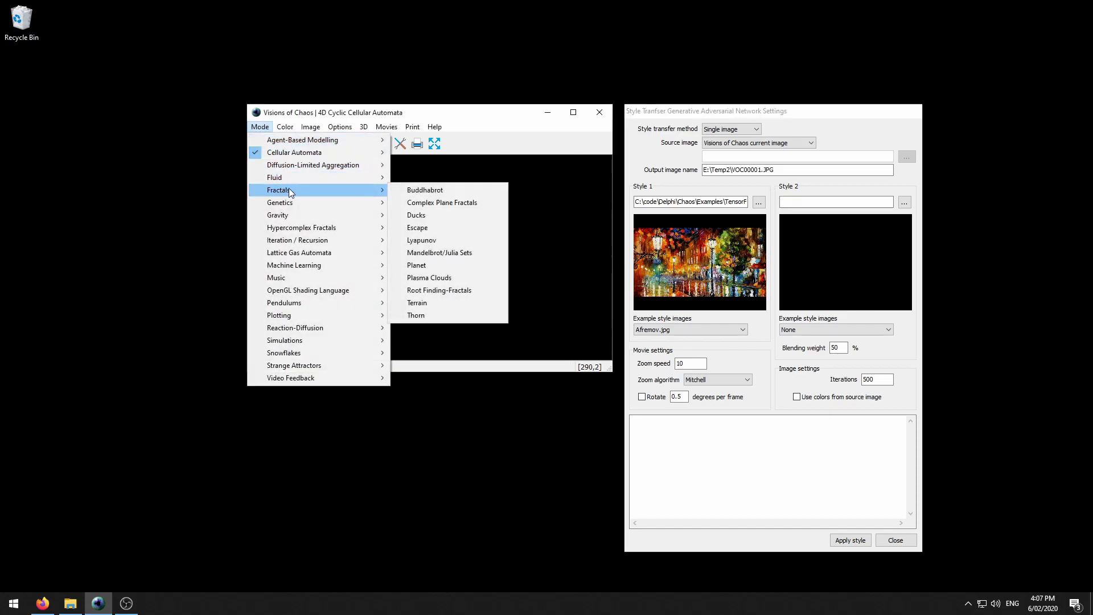
click(447, 253)
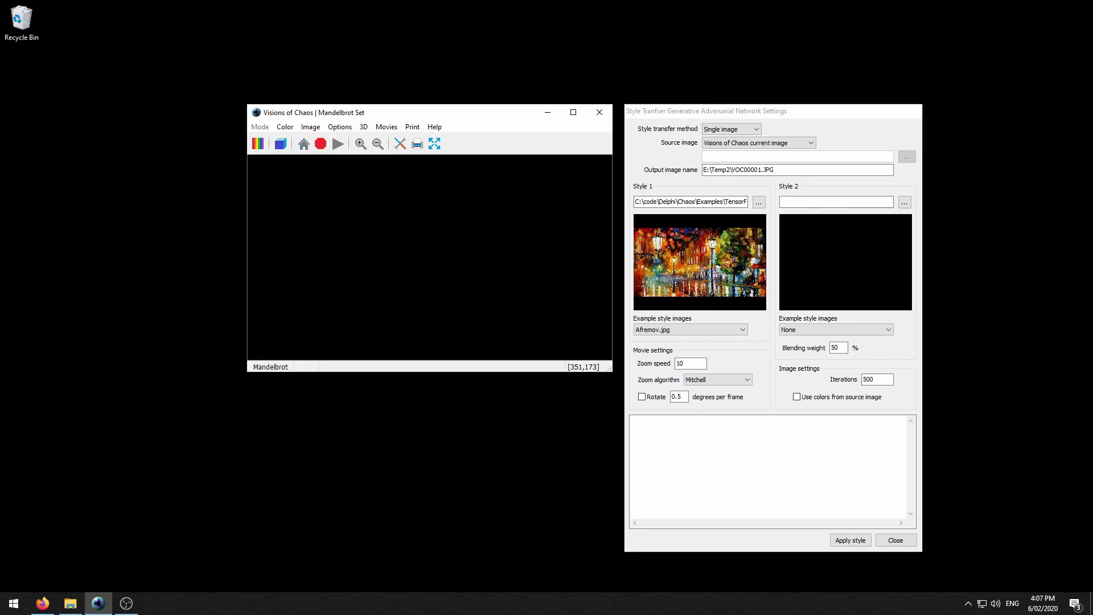
Load the example fractal file looking 1.fra and render it.
click(643, 359)
click(651, 379)
scroll(786, 380, down, 8)
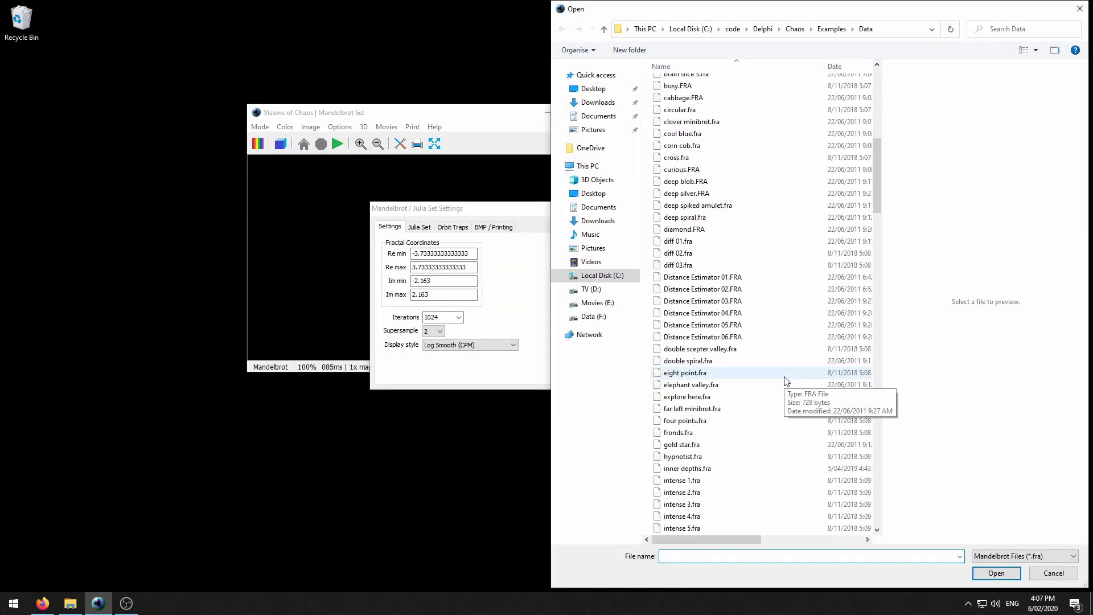
scroll(786, 379, down, 15)
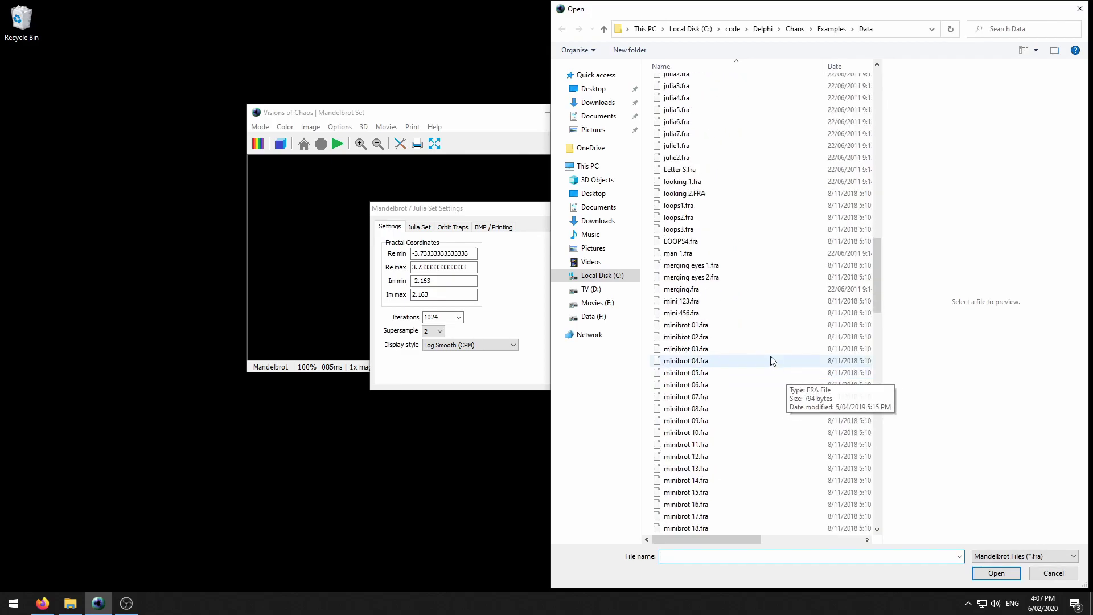
click(692, 183)
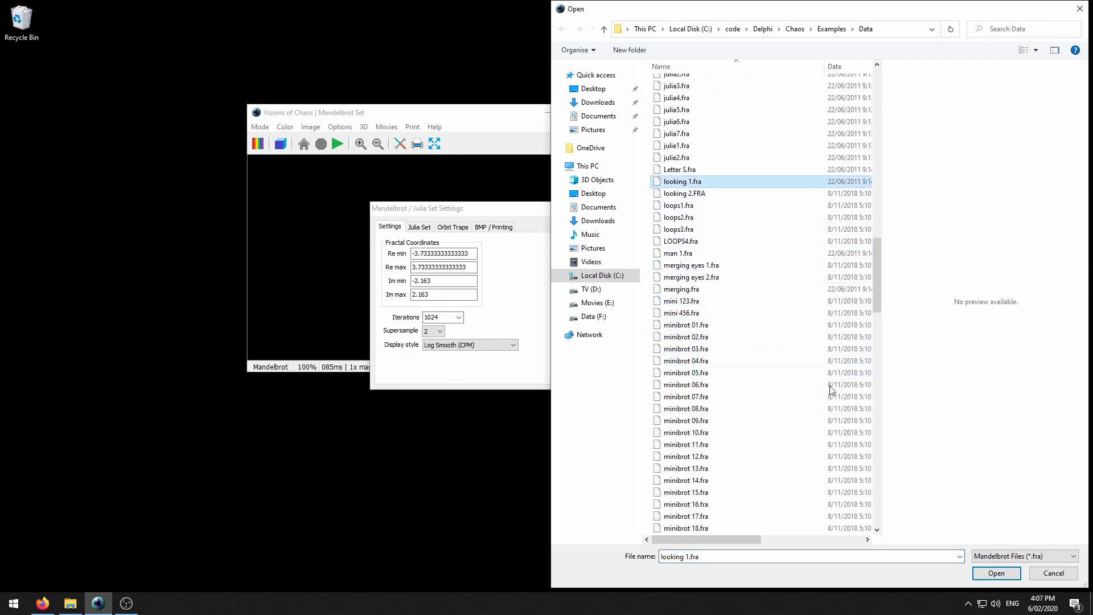
click(997, 574)
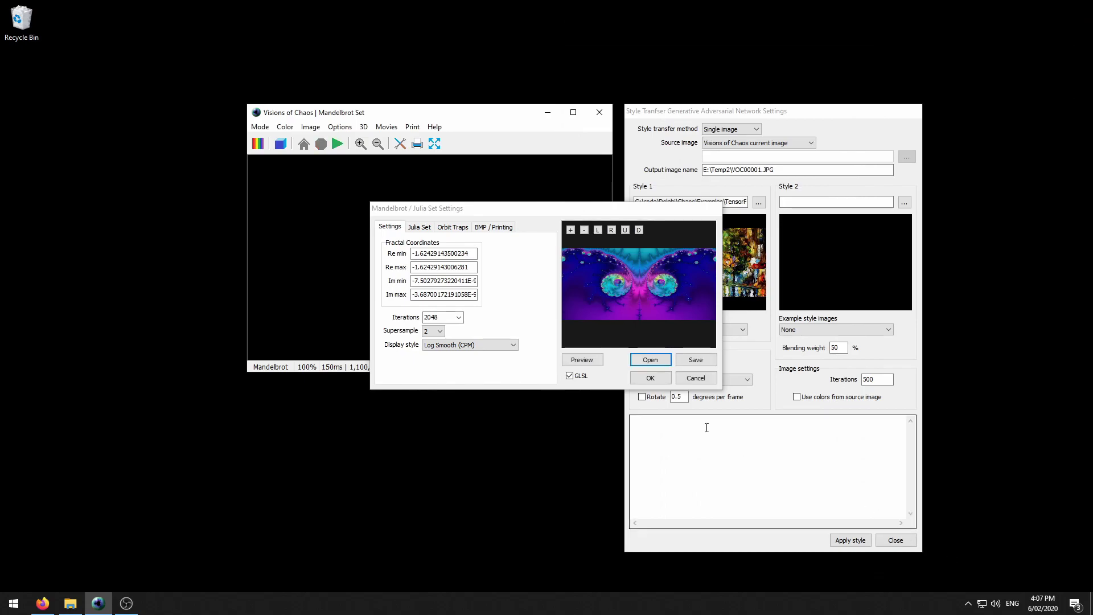
click(649, 377)
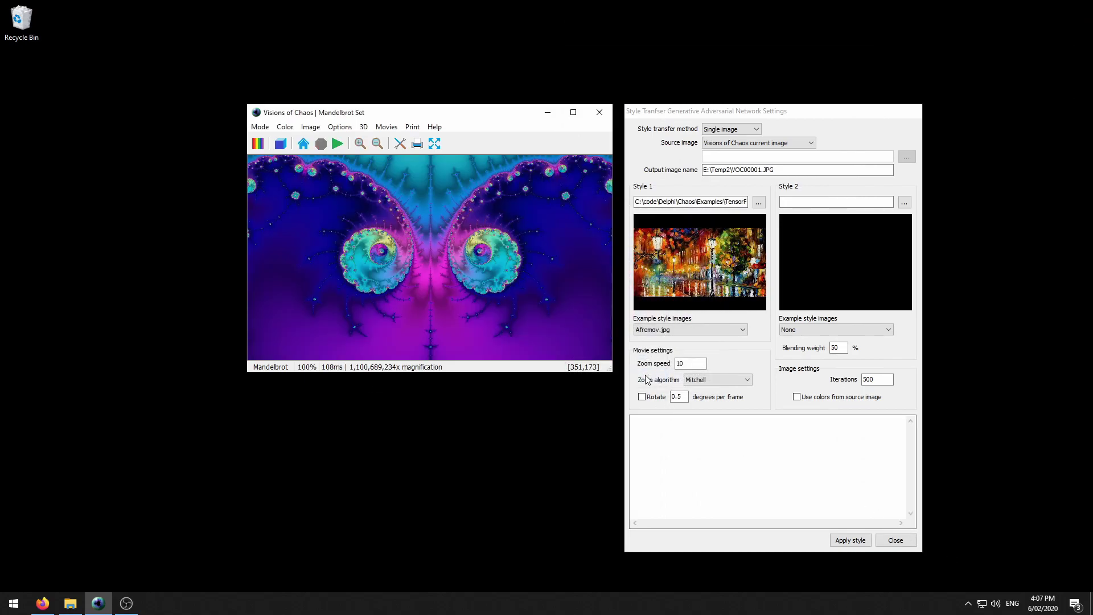
Set Style 1 to van-Gogh - Starry Night.jpg and apply the style to the fractal.
click(723, 332)
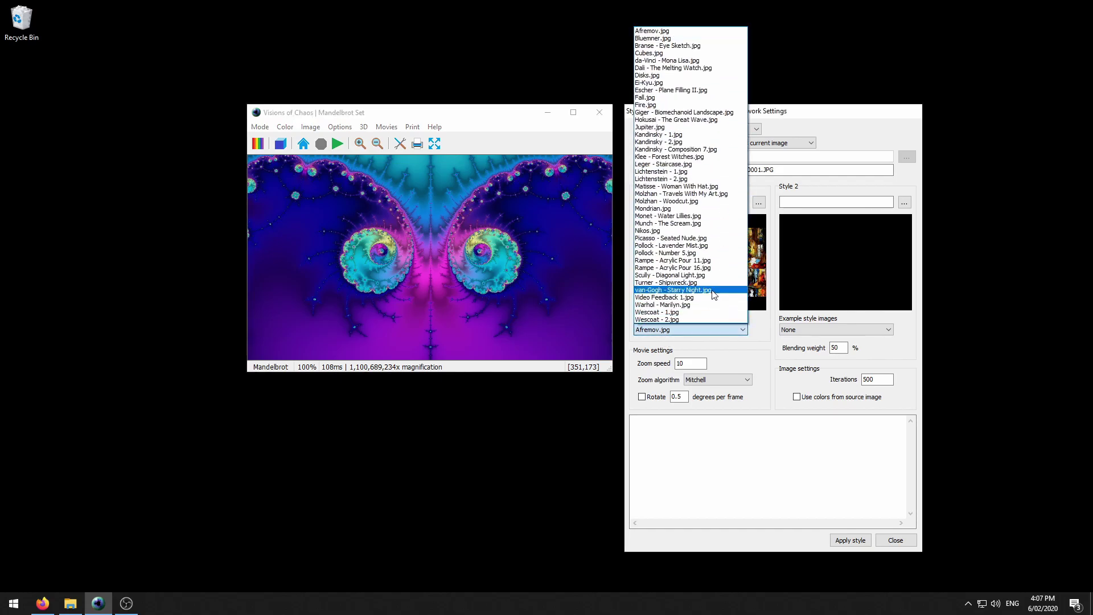
click(713, 291)
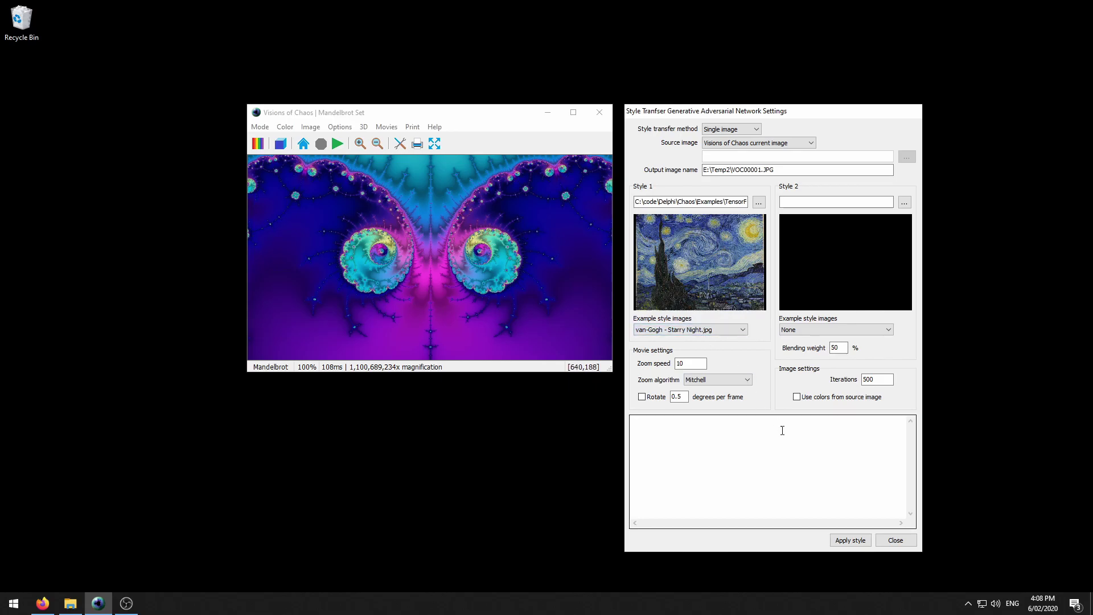
click(848, 542)
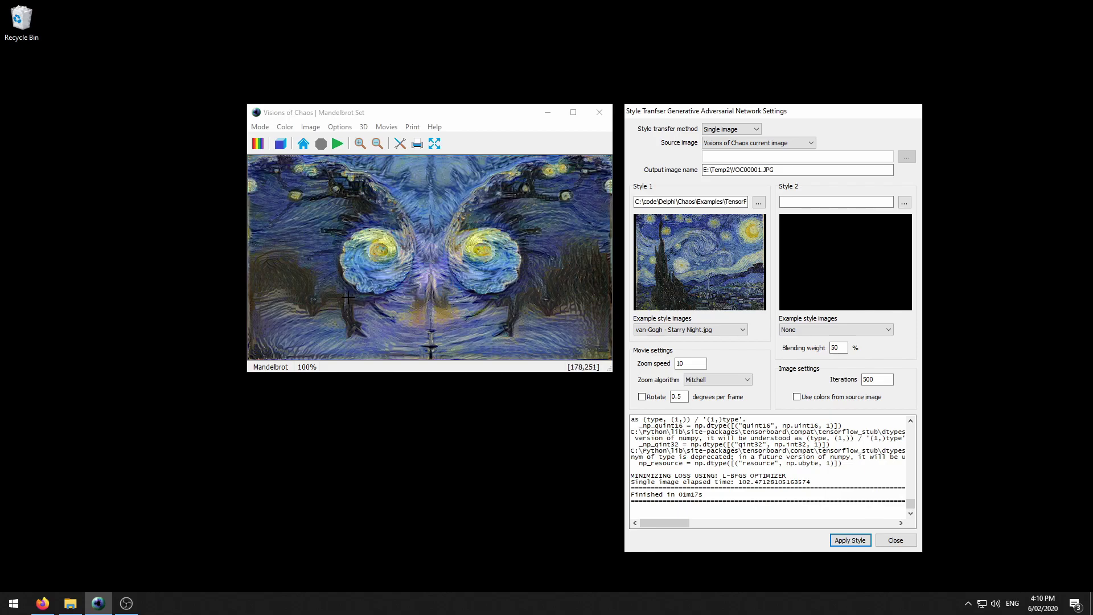
Re-render the fractal, then preview Munch - The Scream.jpg and apply it as the style.
click(321, 143)
click(648, 377)
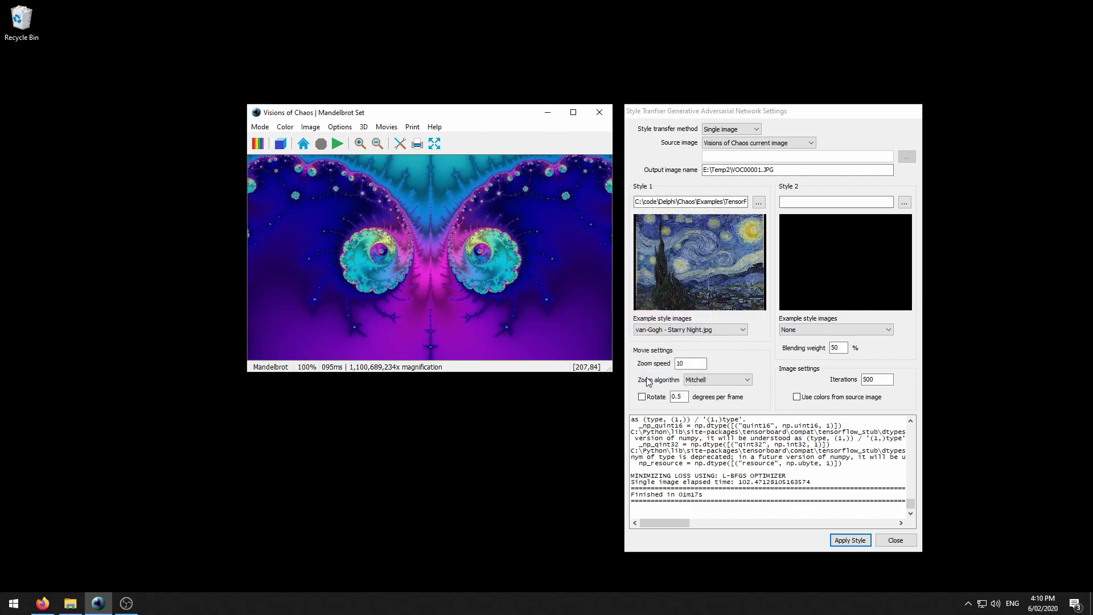
click(715, 330)
click(679, 222)
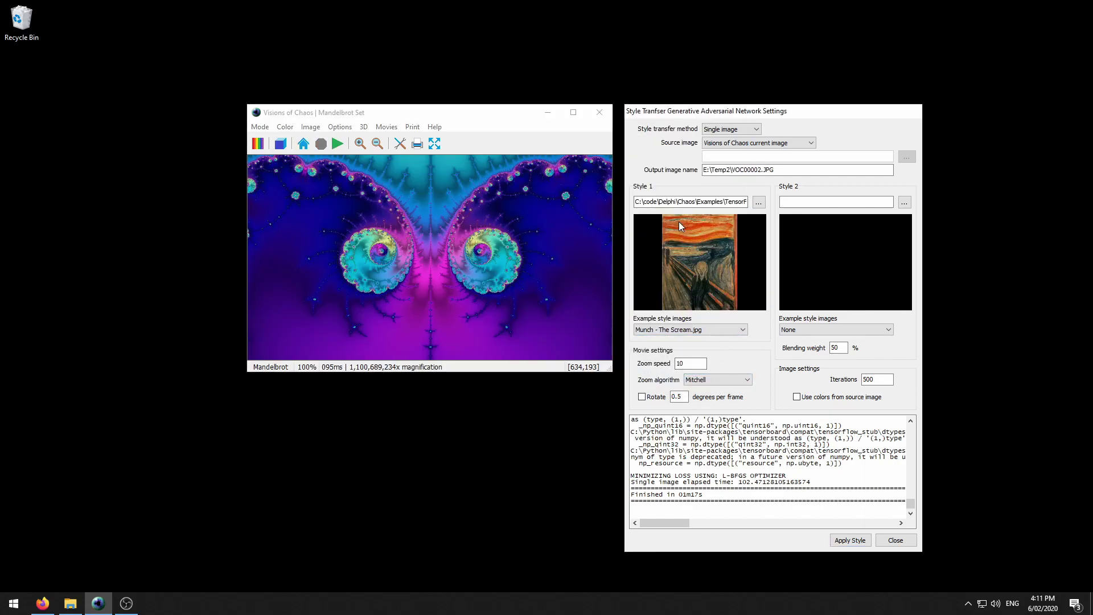
double_click(689, 278)
drag(582, 505, 556, 114)
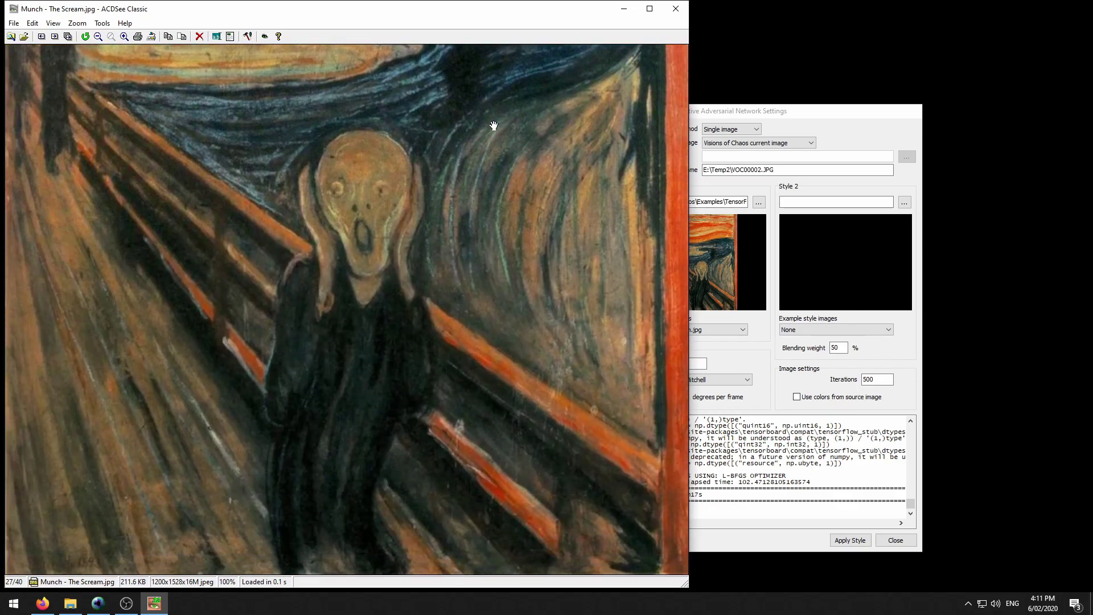
click(676, 10)
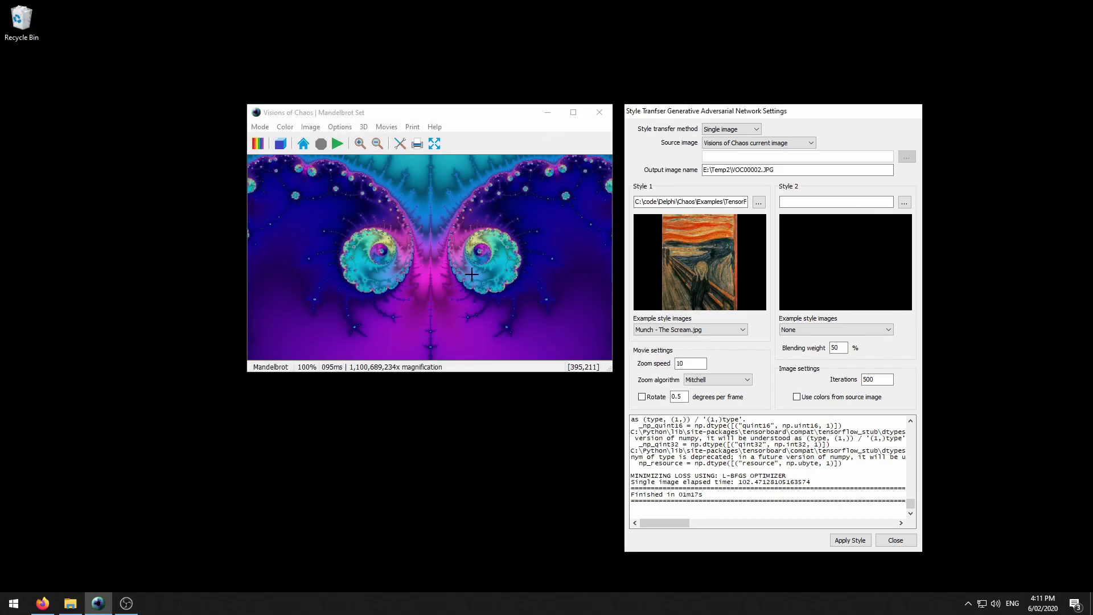
click(846, 544)
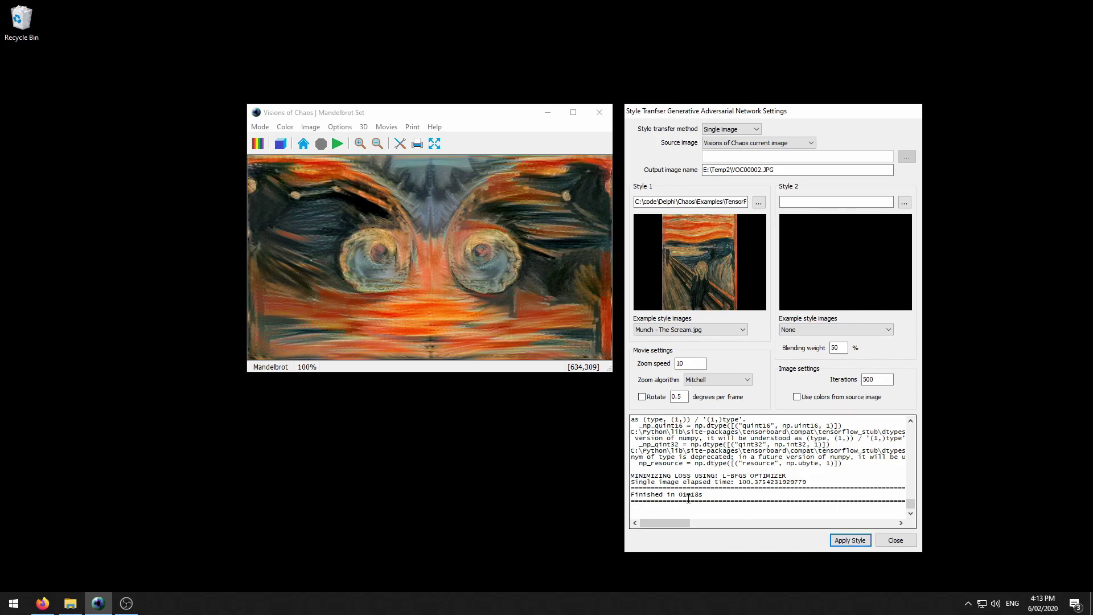
Re-render to restore the plain purple Mandelbrot fractal.
click(337, 145)
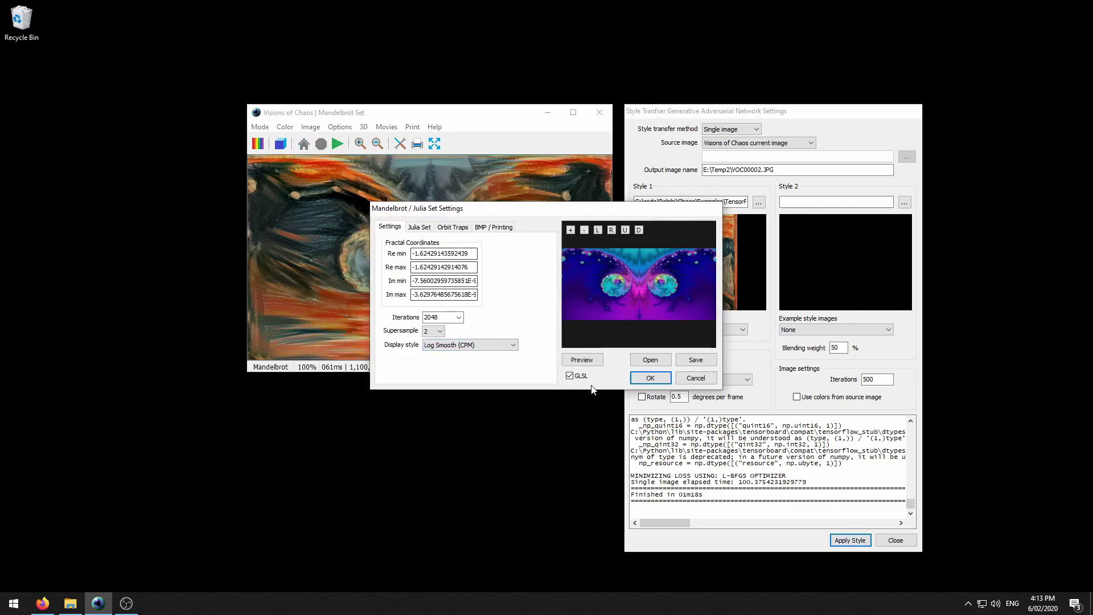
click(648, 378)
click(684, 331)
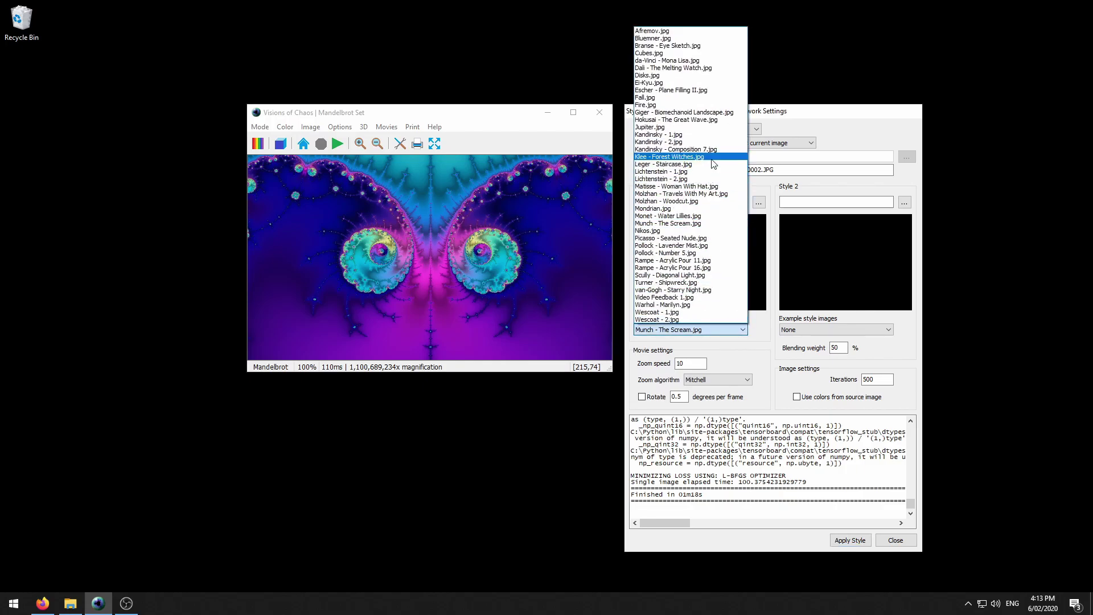
Choose Kandinsky - 1.jpg as Style 1, preview it full size, and apply it.
click(683, 135)
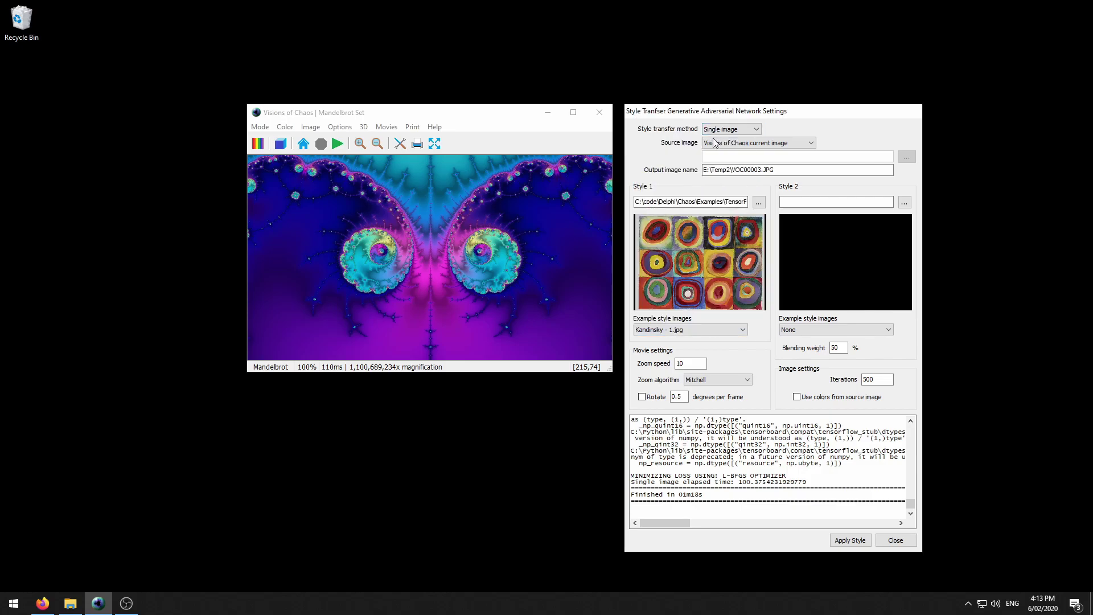
click(682, 271)
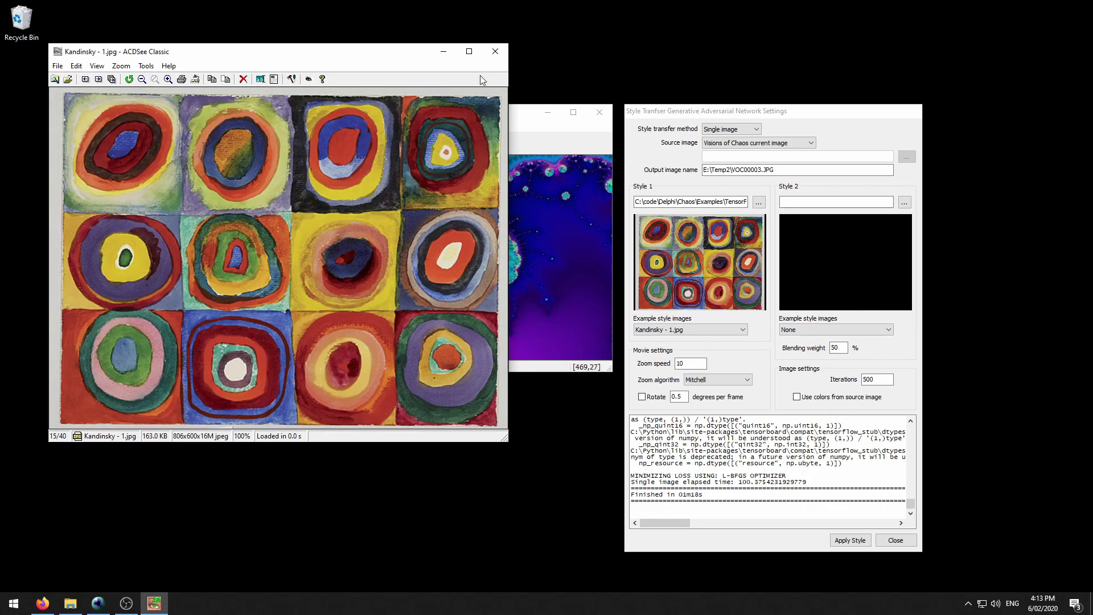
click(495, 51)
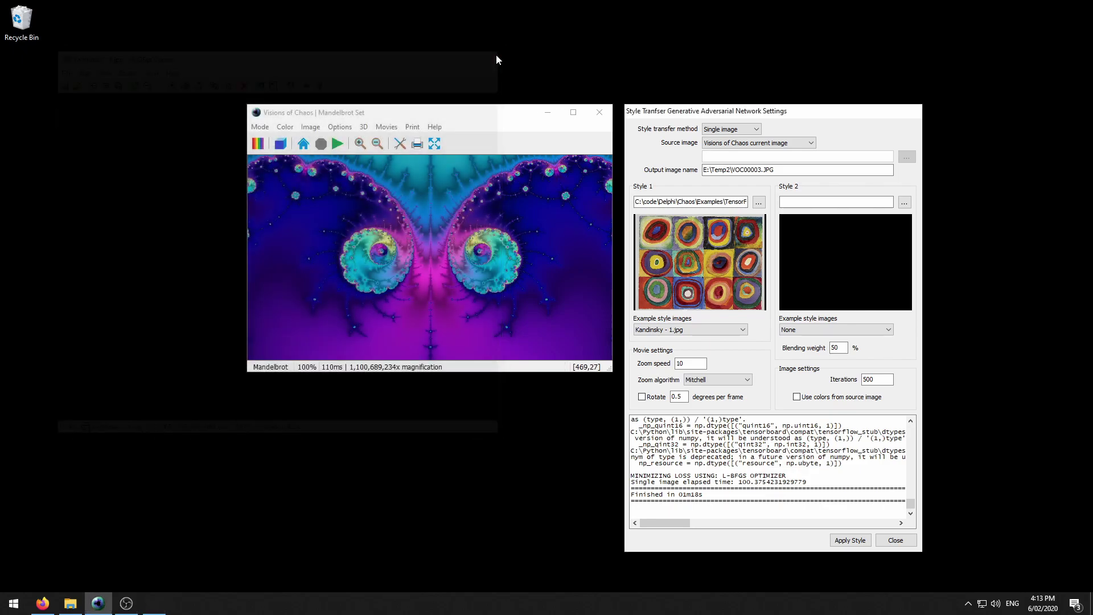
click(850, 540)
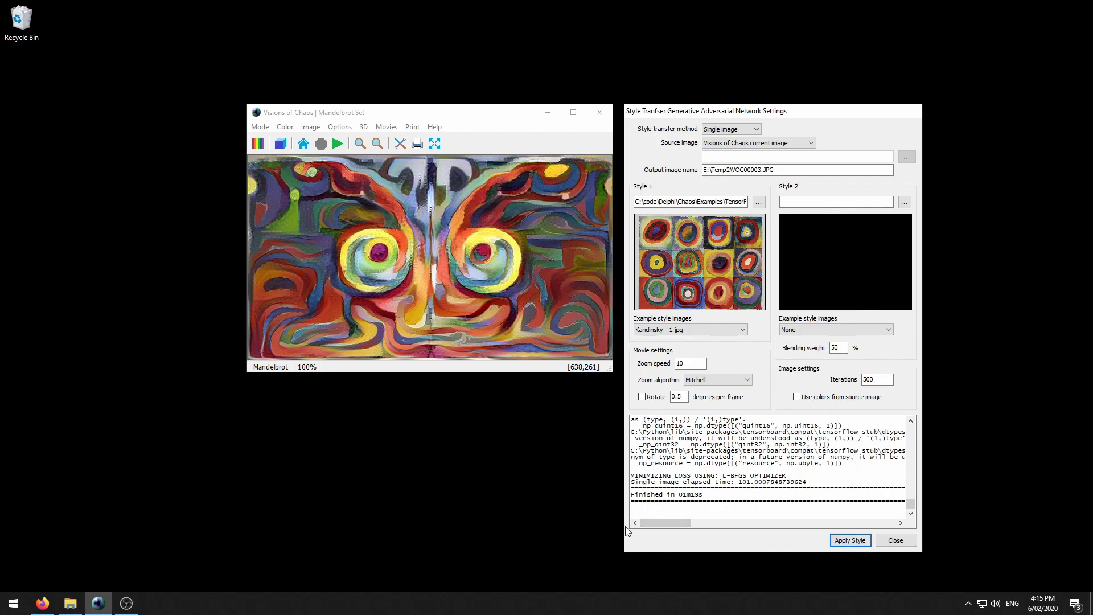
Restore the plain fractal, then preview Wescoat - 1.jpg and apply it as the style.
click(337, 144)
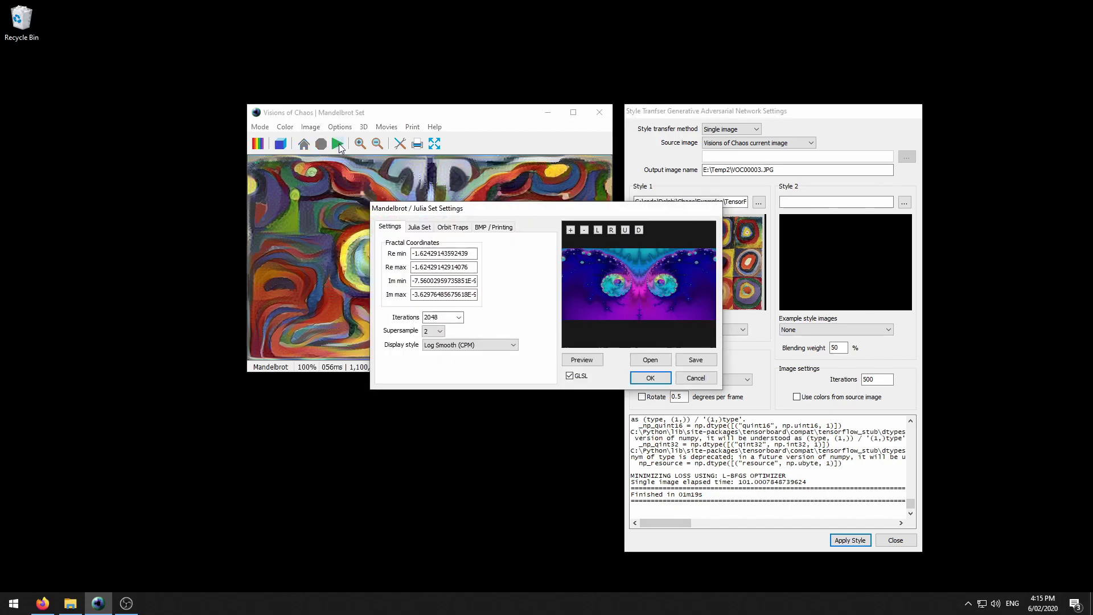
click(650, 378)
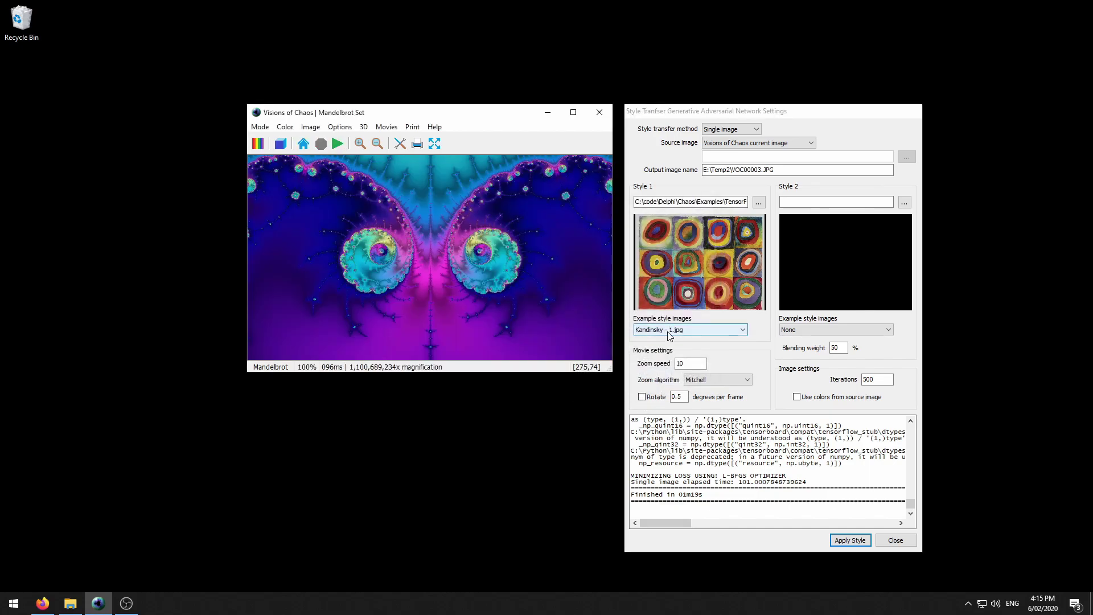
click(668, 330)
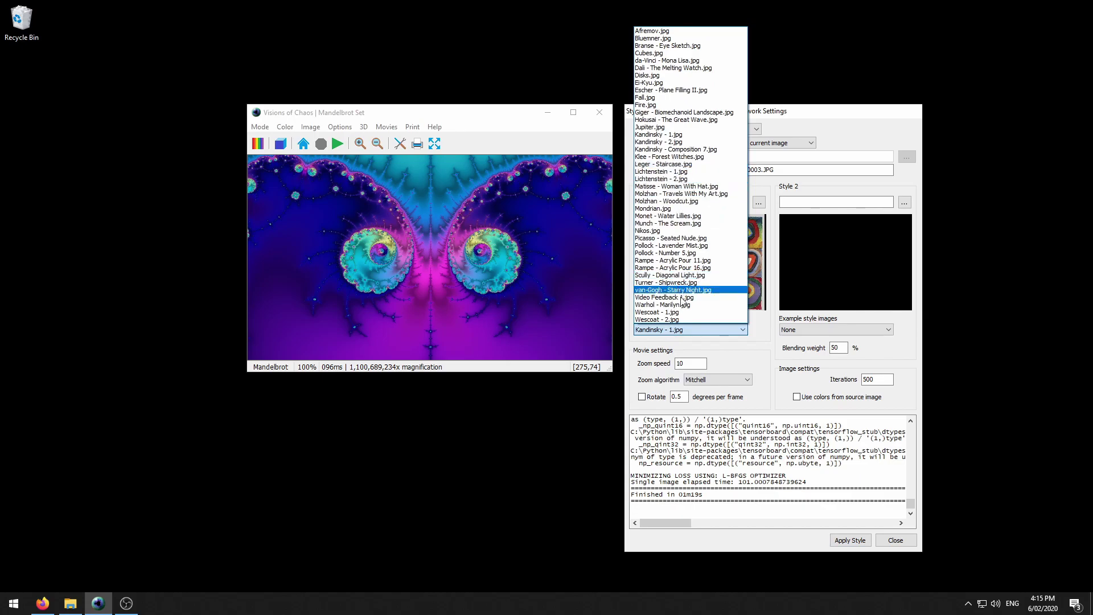
click(684, 313)
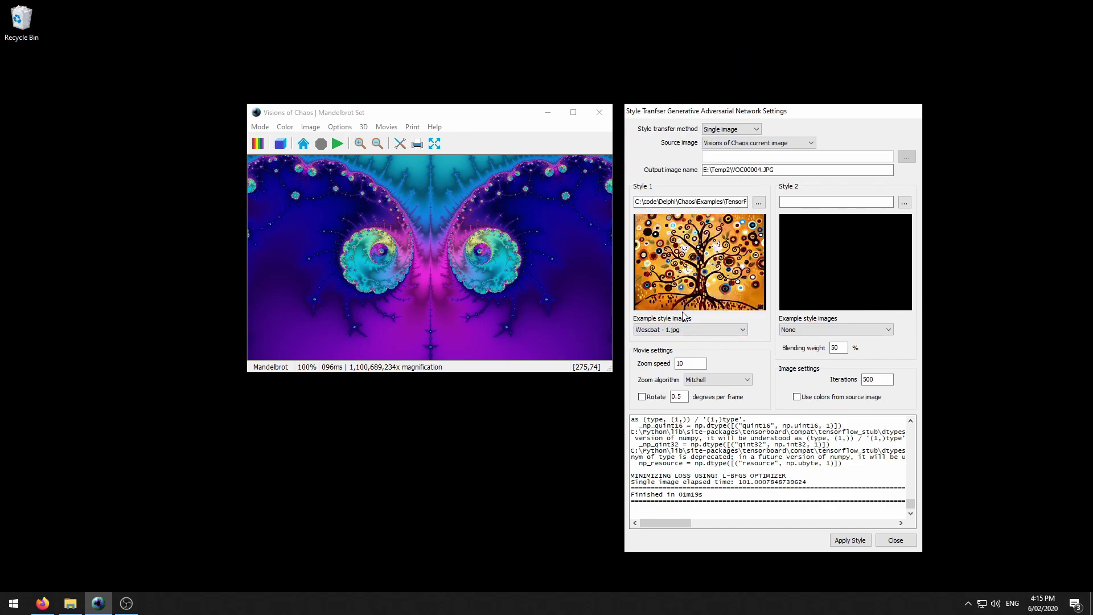
double_click(704, 269)
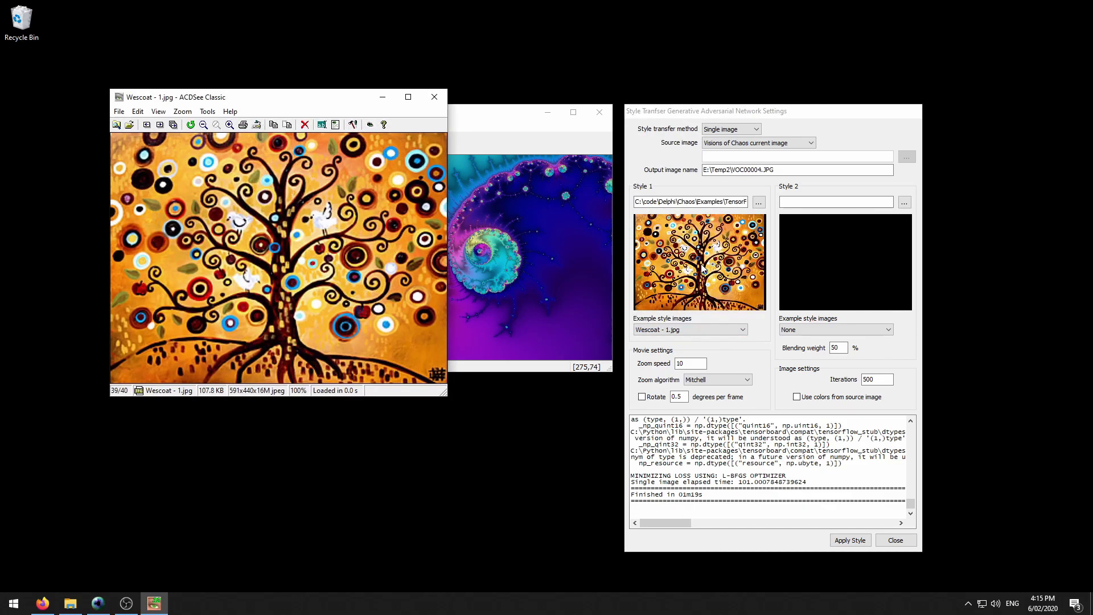
click(435, 96)
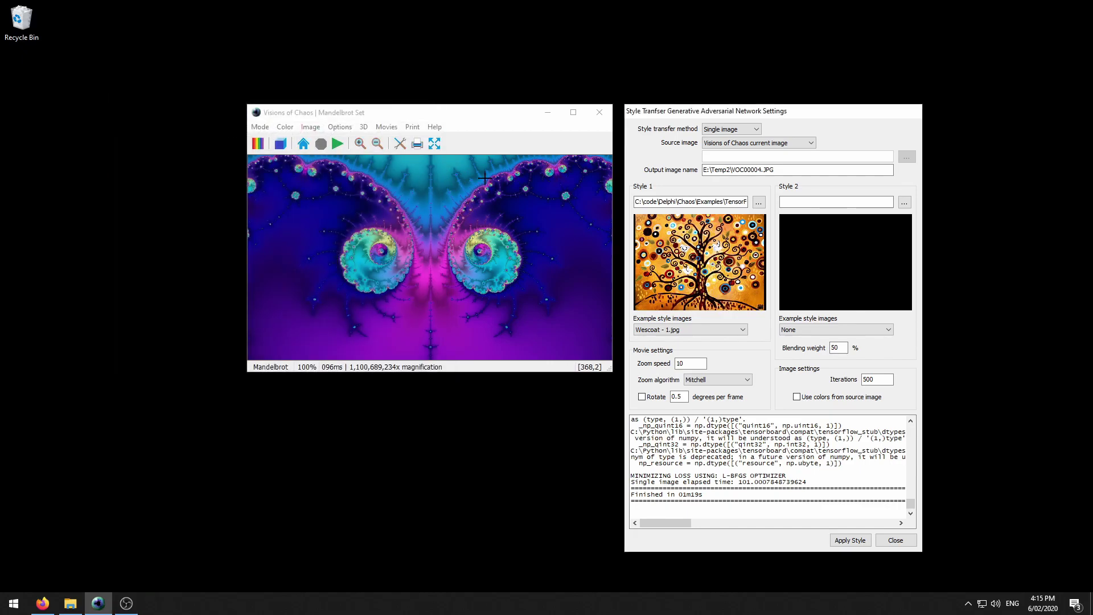
click(851, 539)
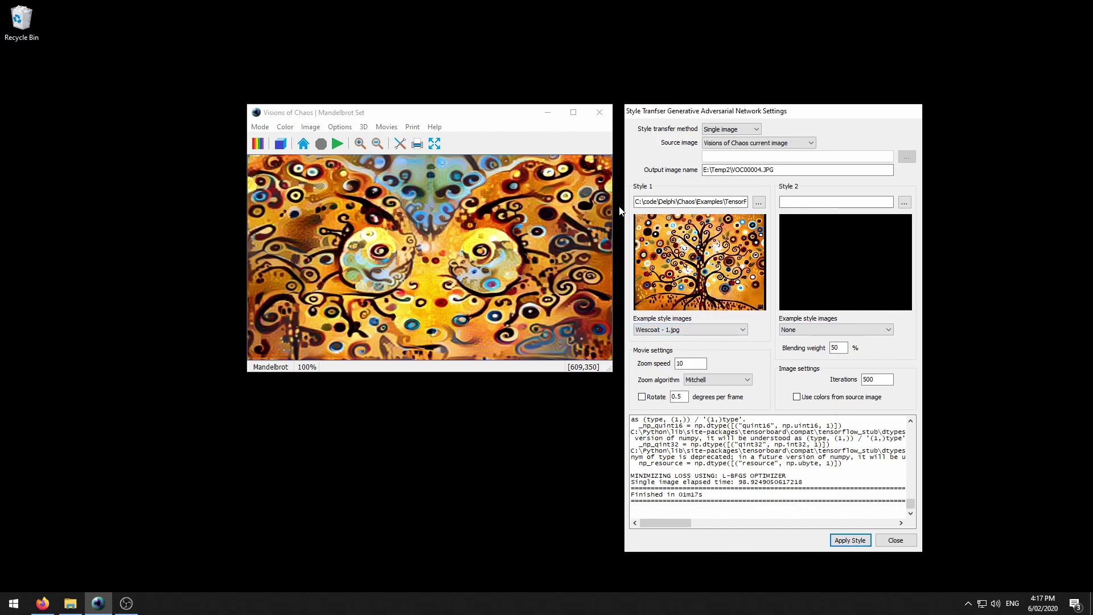
Re-render the plain fractal and keep the zoom algorithm as Mitchell.
click(338, 143)
click(666, 377)
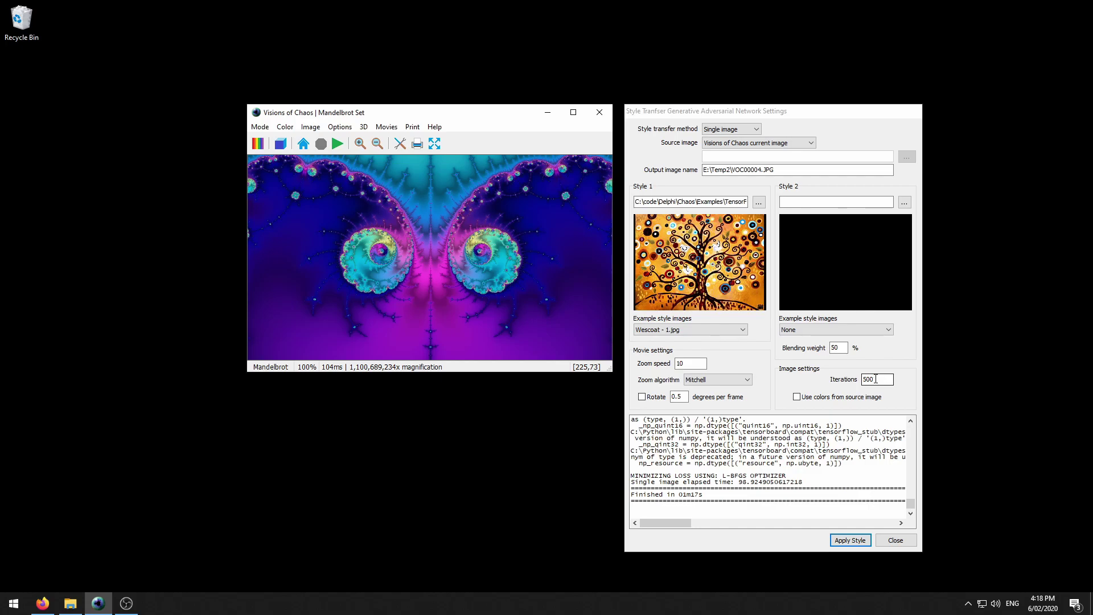
click(717, 380)
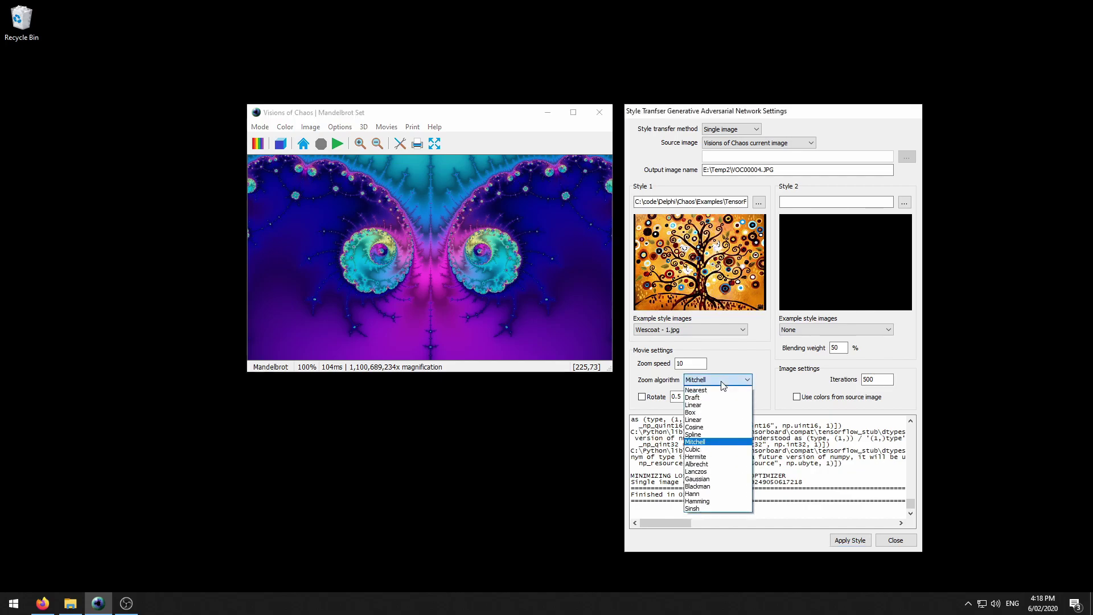
click(692, 274)
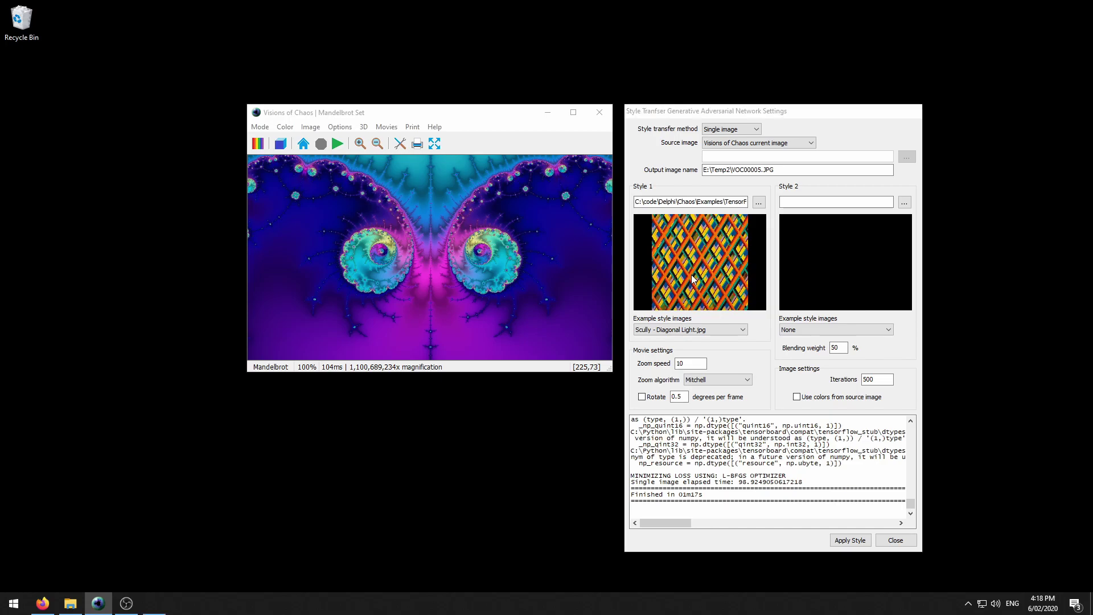
Preview Scully - Diagonal Light.jpg and apply it as the style with 50 iterations.
double_click(692, 274)
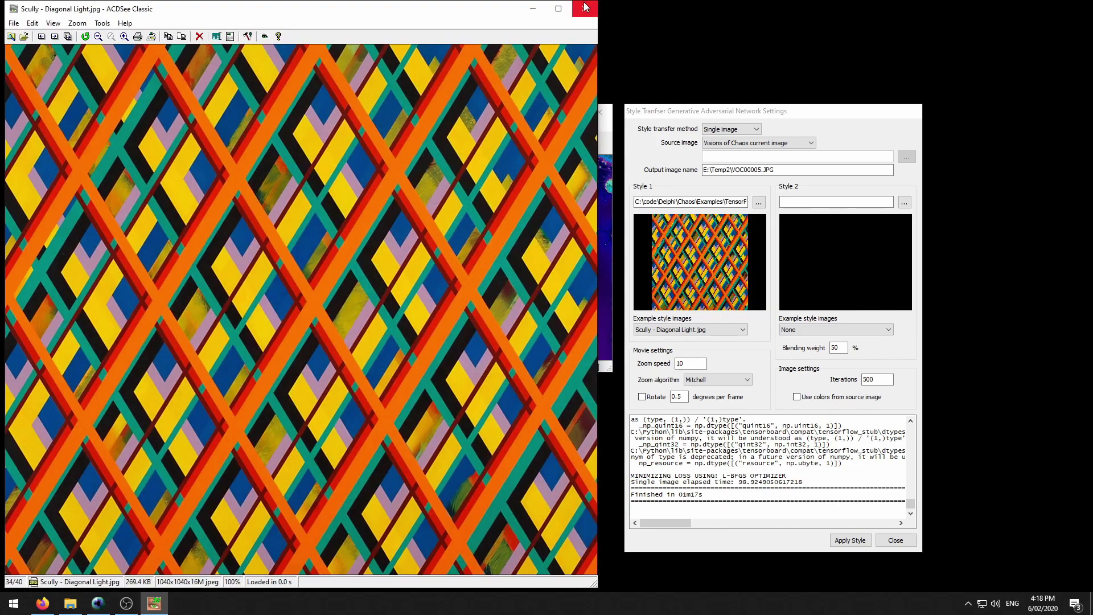
click(584, 6)
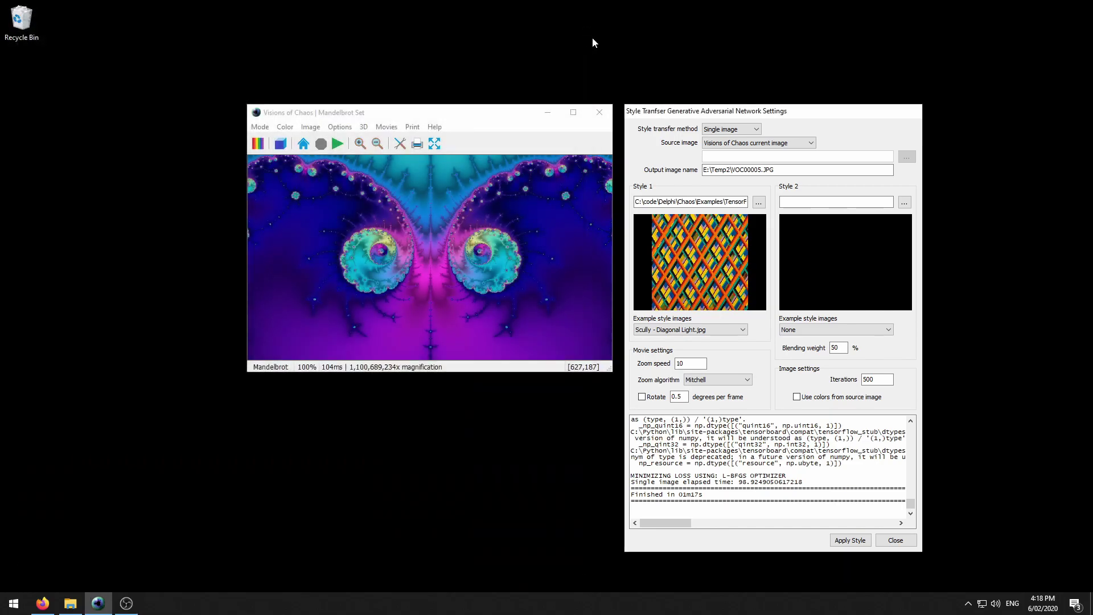
click(851, 541)
Apply the Scully style at 50 iterations, then restore the plain fractal.
click(854, 539)
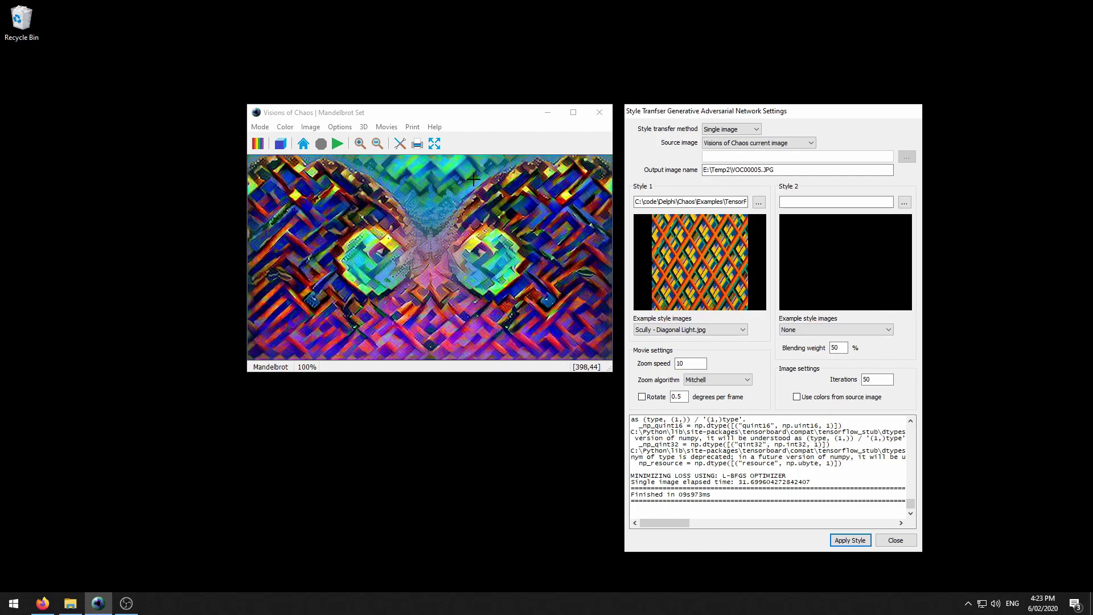
click(337, 144)
click(646, 377)
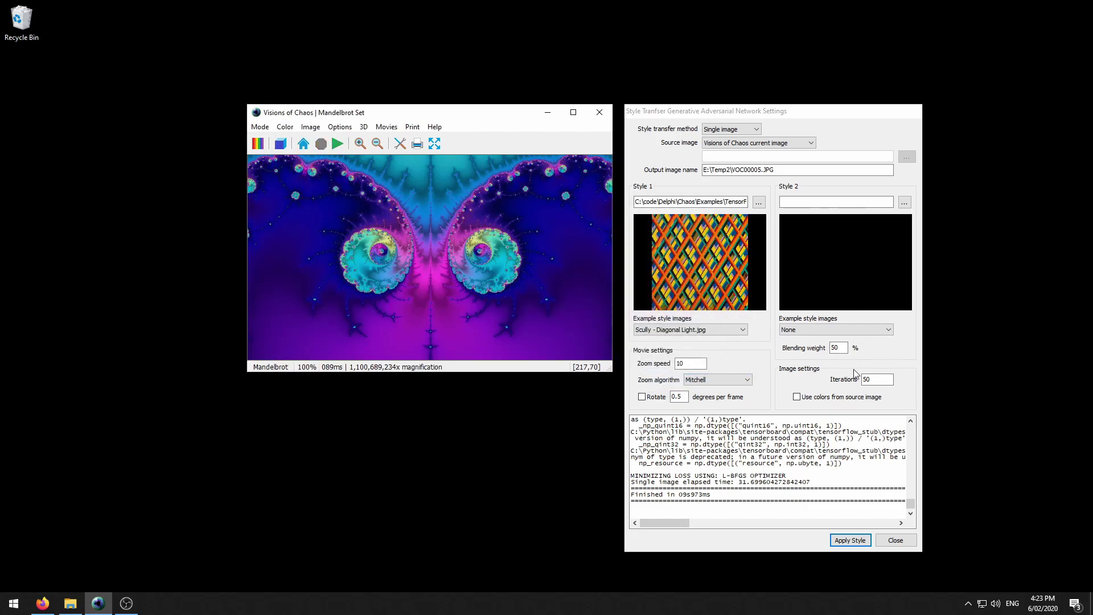
Lower Iterations from 50 to 10 and rerun the Scully style transfer.
click(890, 379)
key(BackSpace)
key(BackSpace)
text(10)
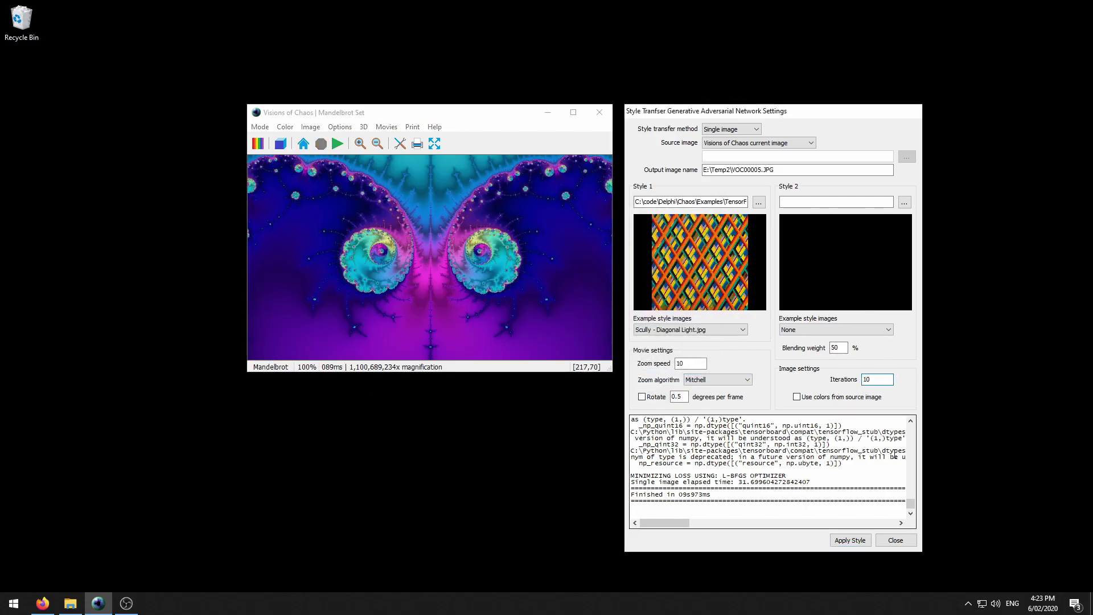
click(859, 540)
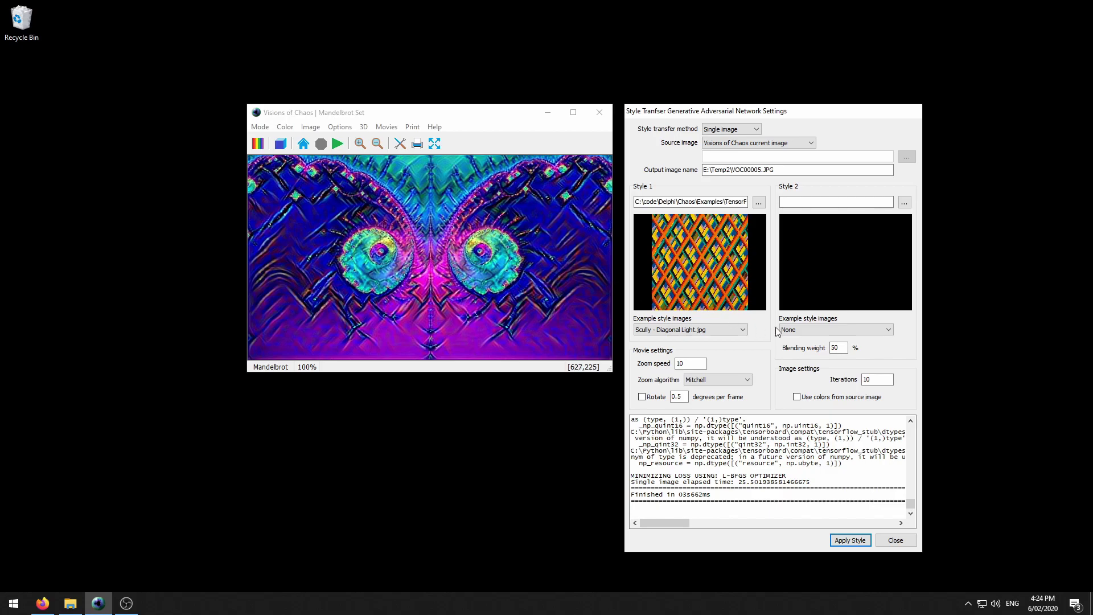
Rerun the Scully - Diagonal Light style transfer with iterations set to 25.
drag(878, 380, 852, 383)
text(25)
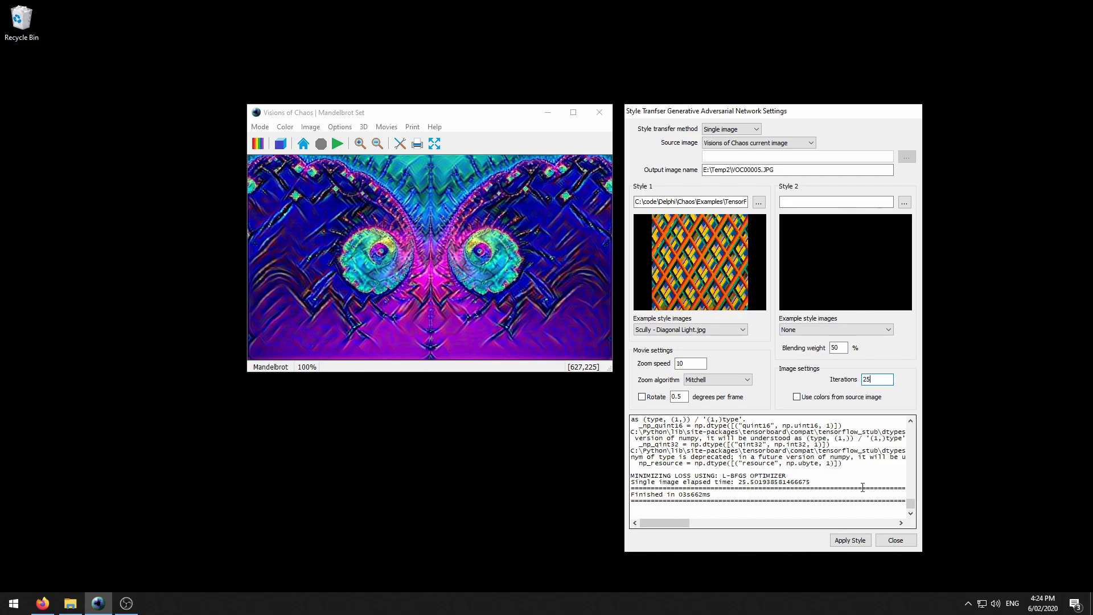
click(854, 541)
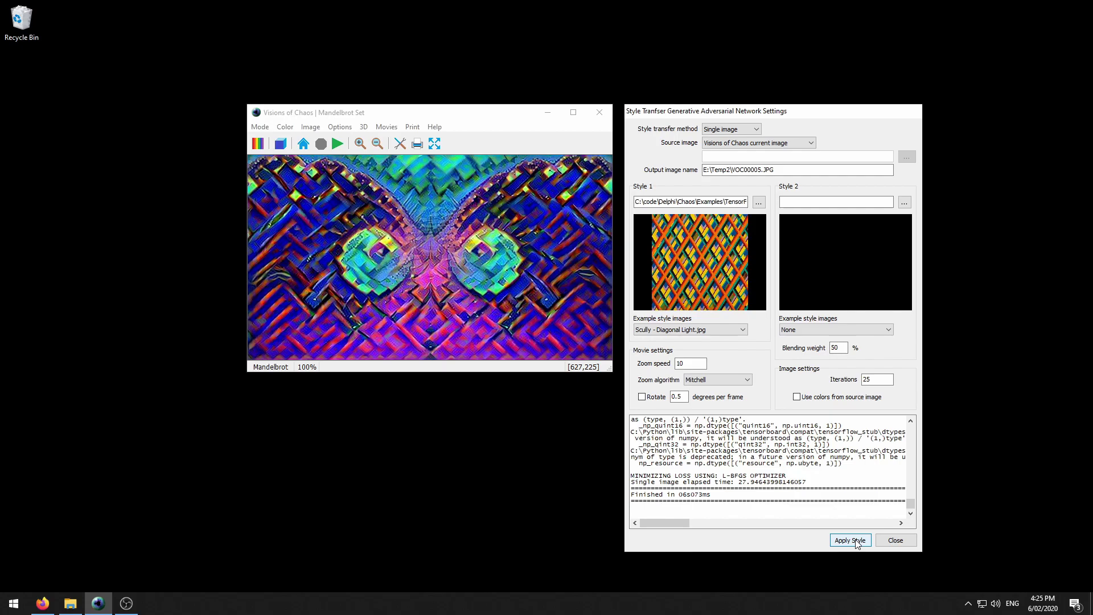
Restore the plain Mandelbrot, keep source colours, and pick Giger - Biomechanoid Landscape as style.
click(856, 541)
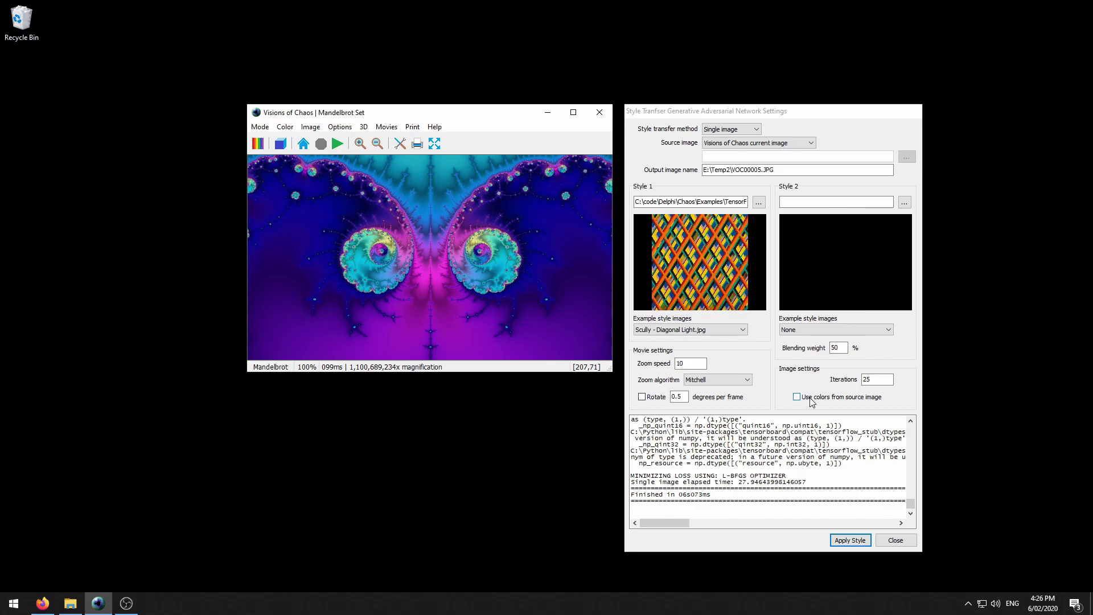
click(812, 402)
click(725, 330)
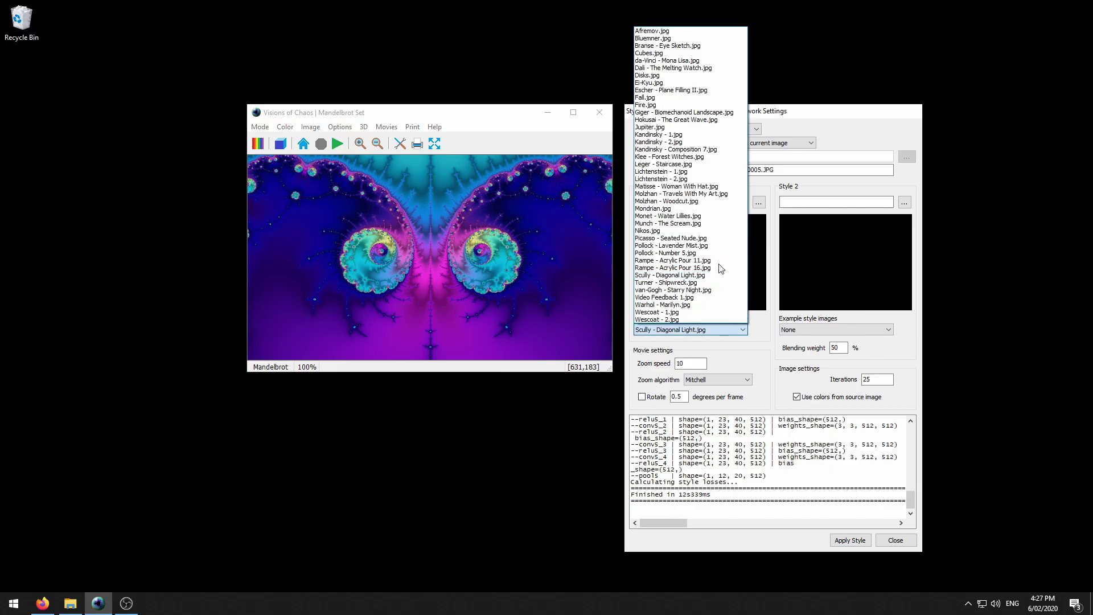
click(705, 112)
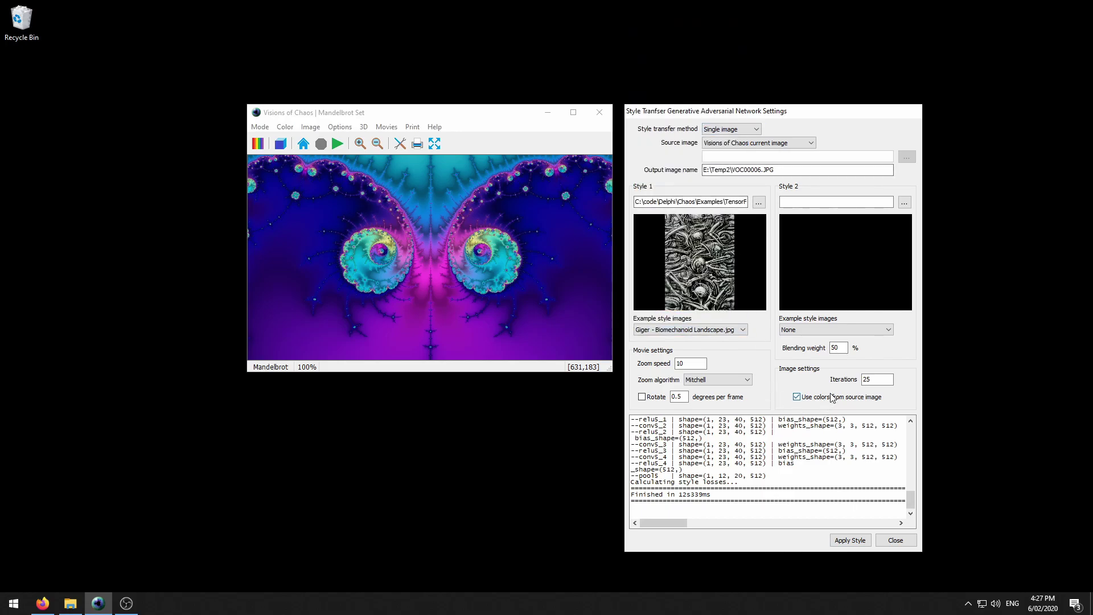
Apply the Giger style at 500 iterations and view the style image full size.
click(866, 380)
drag(867, 383, 854, 383)
text(500)
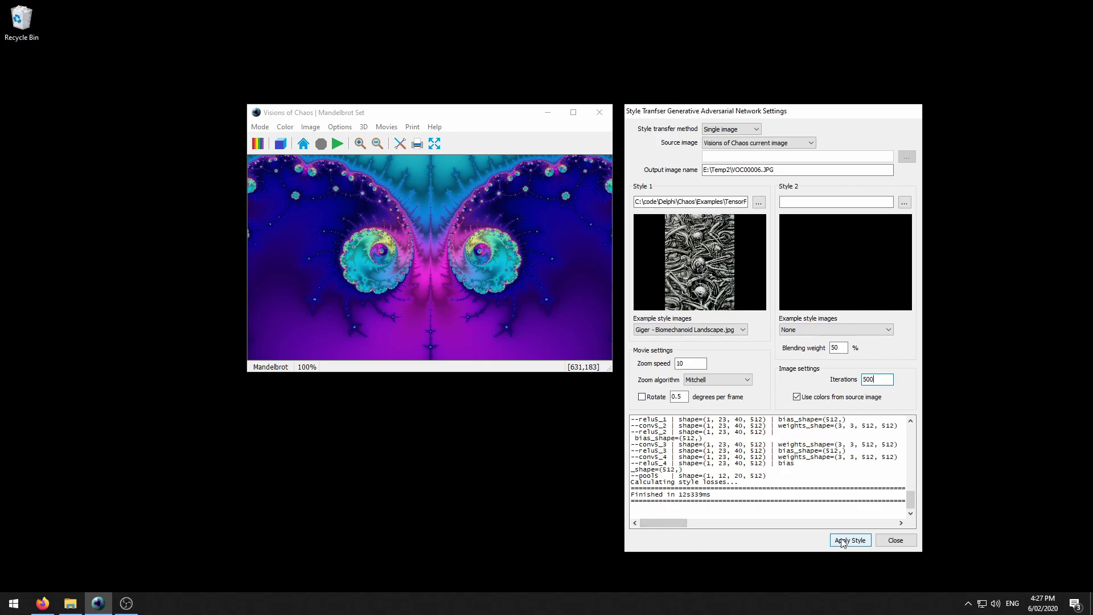
click(843, 542)
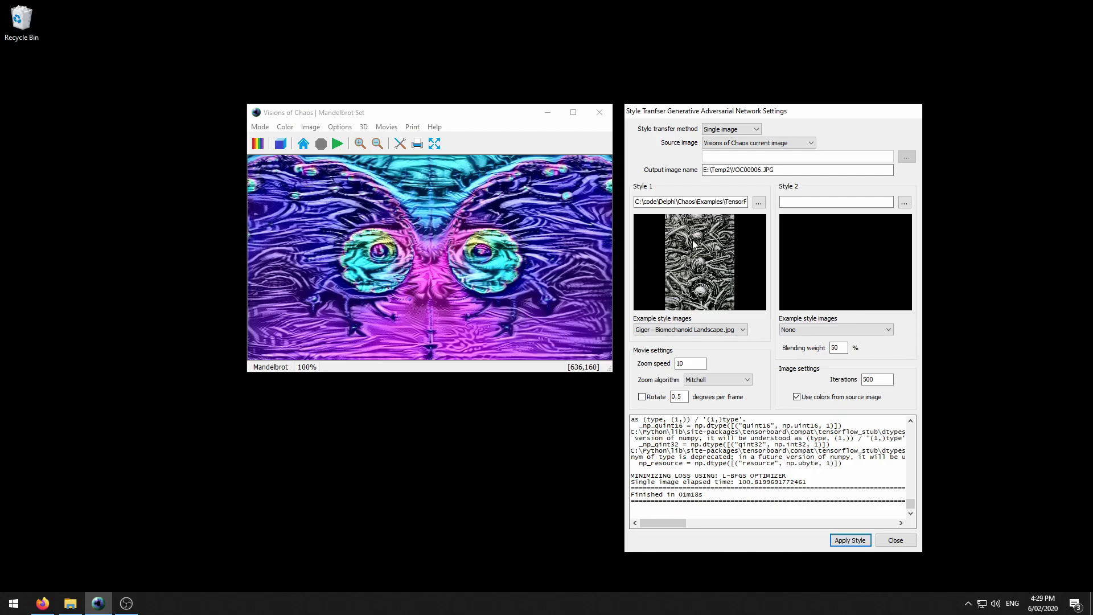
double_click(698, 262)
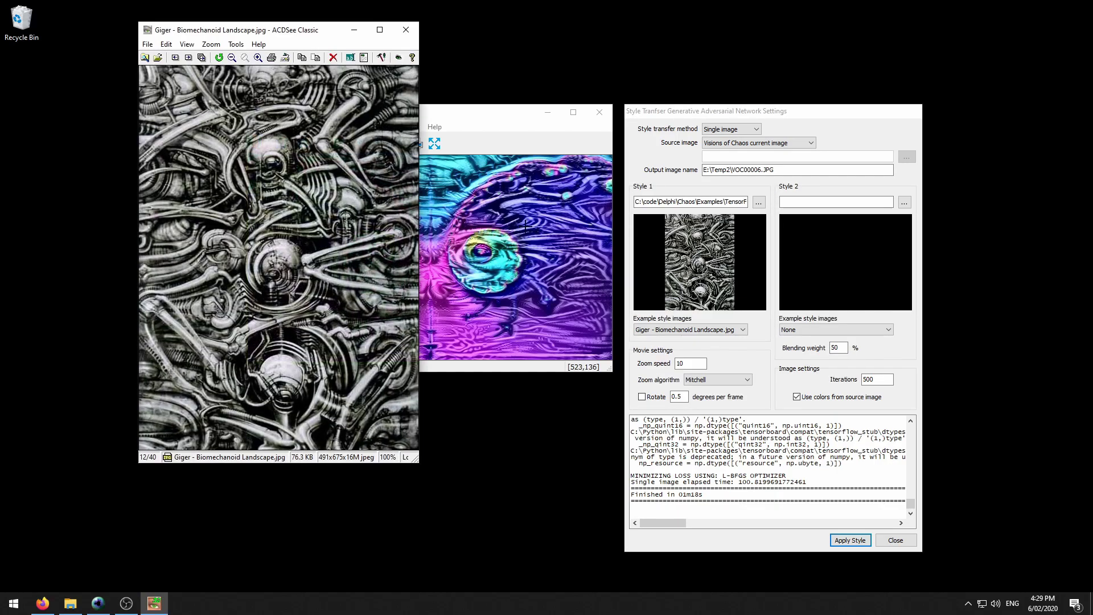
Close the ACDSee style image viewer and stop using colours from the source image.
click(404, 29)
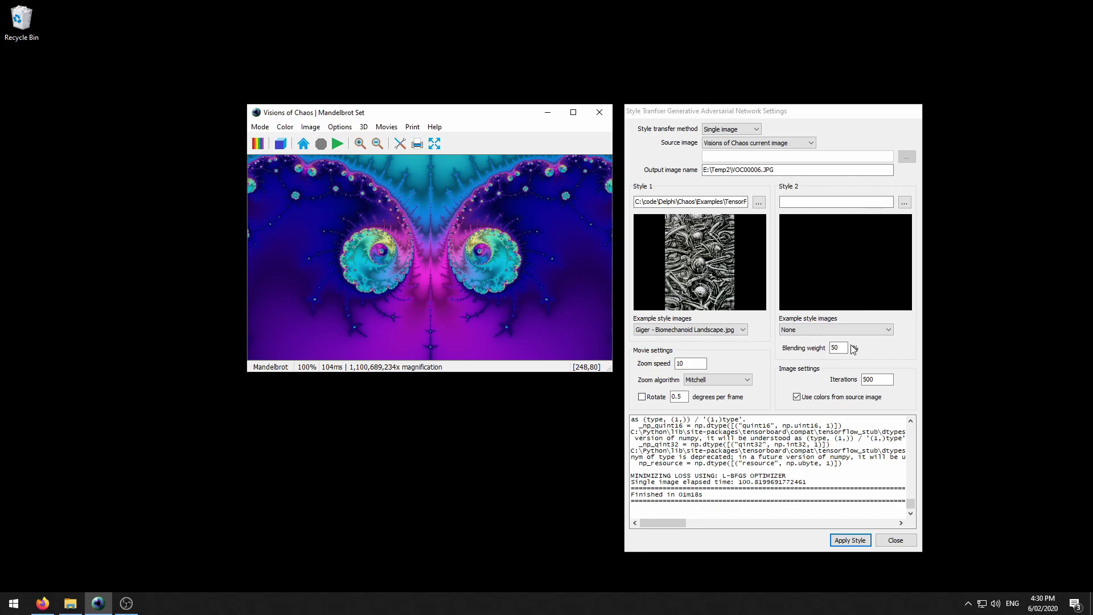
click(821, 399)
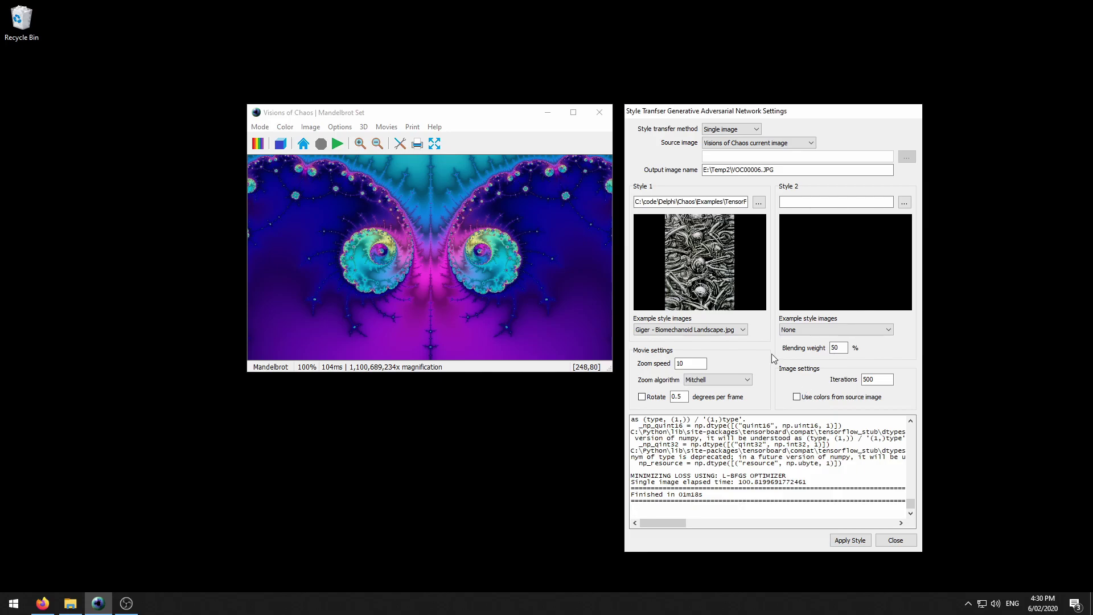
Restyle the Mandelbrot with Escher - Plane Filling II and Fire.jpg at 25 blending weight.
click(726, 334)
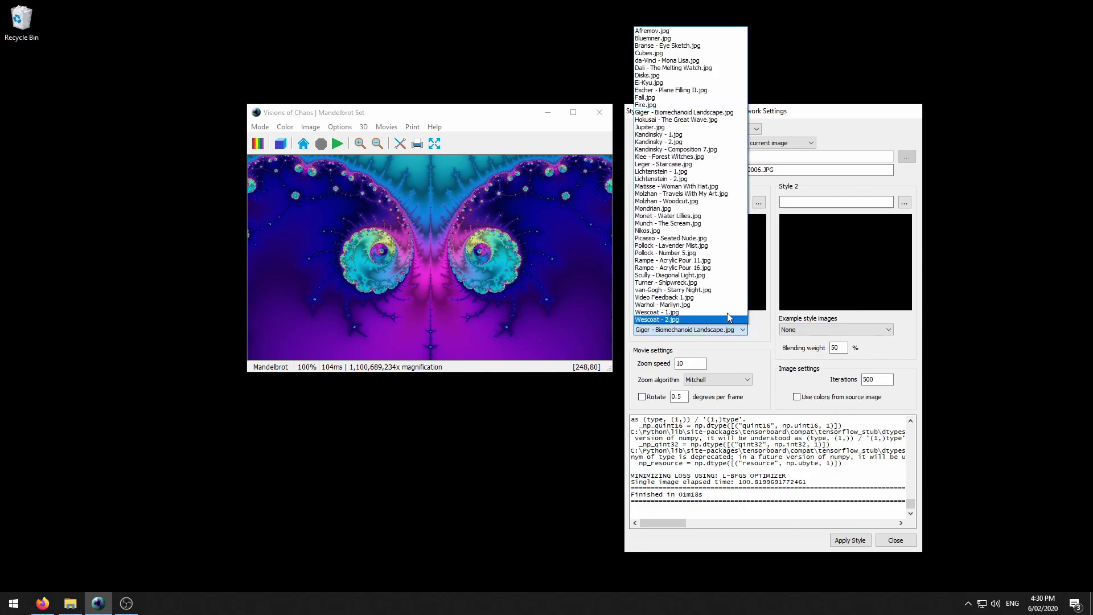
click(716, 89)
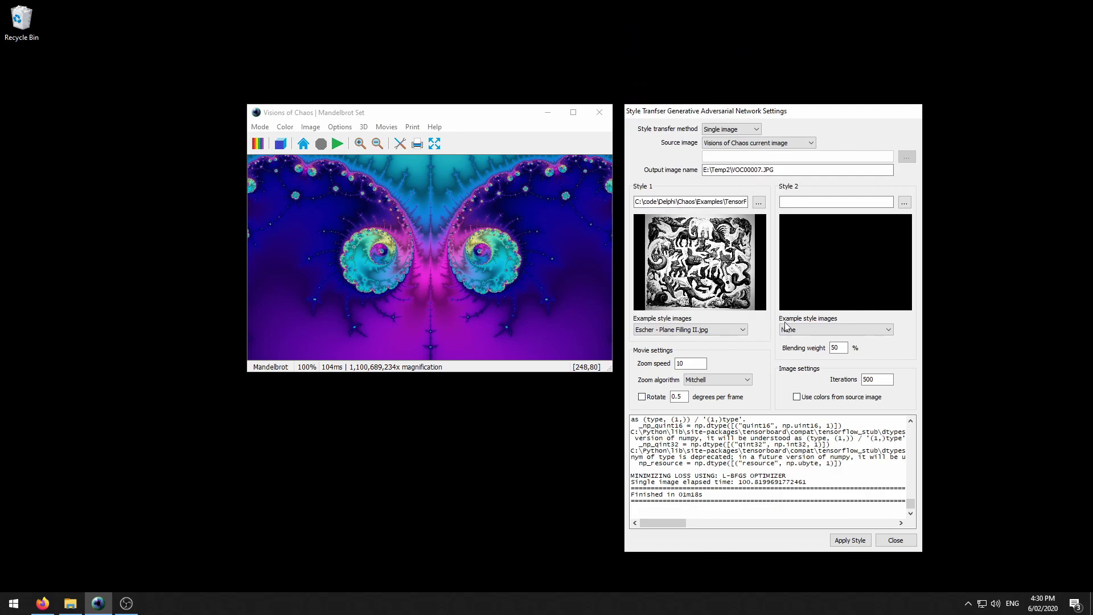
click(803, 329)
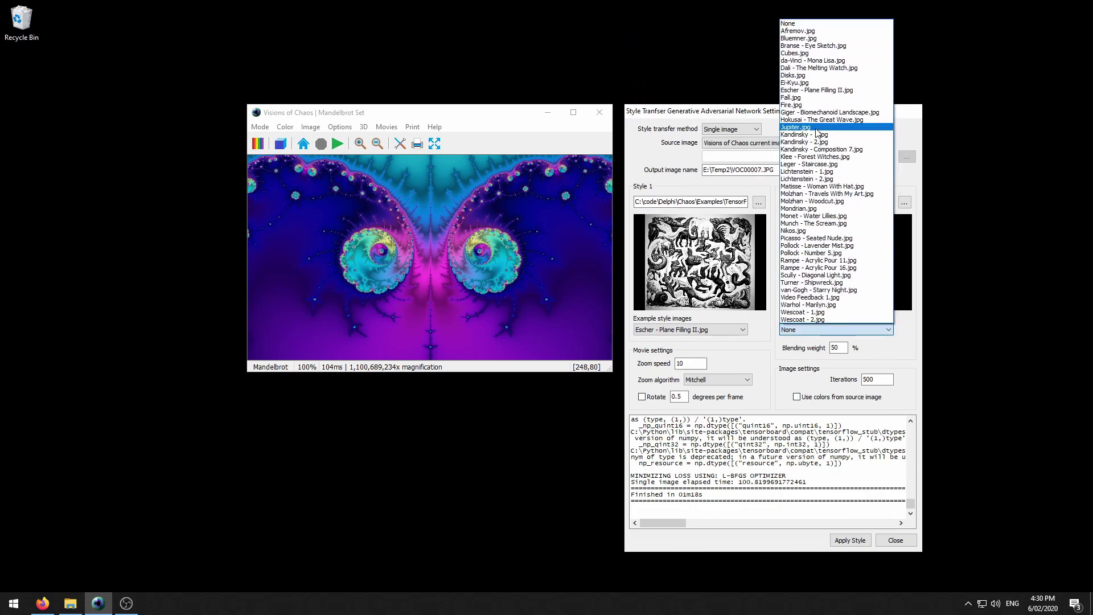
click(820, 105)
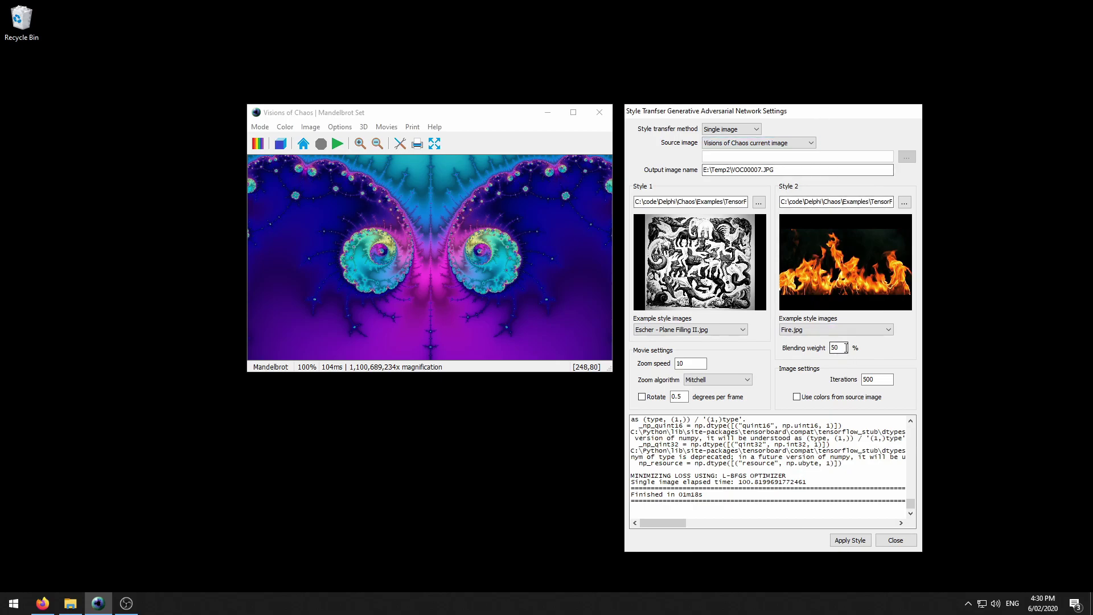
drag(845, 348, 820, 349)
text(25)
click(850, 540)
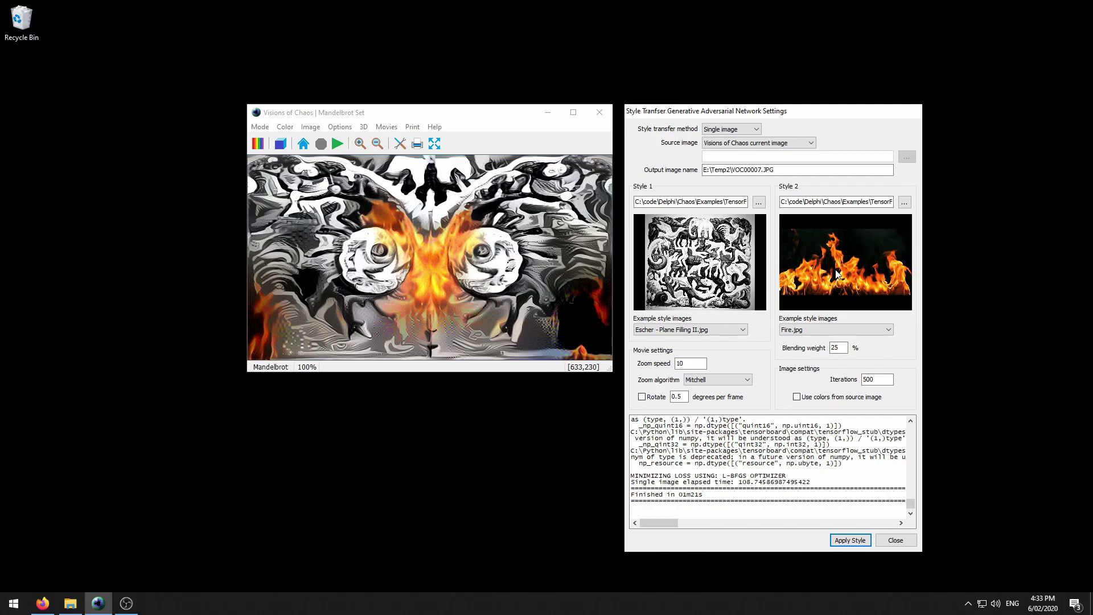
key(alt+Tab)
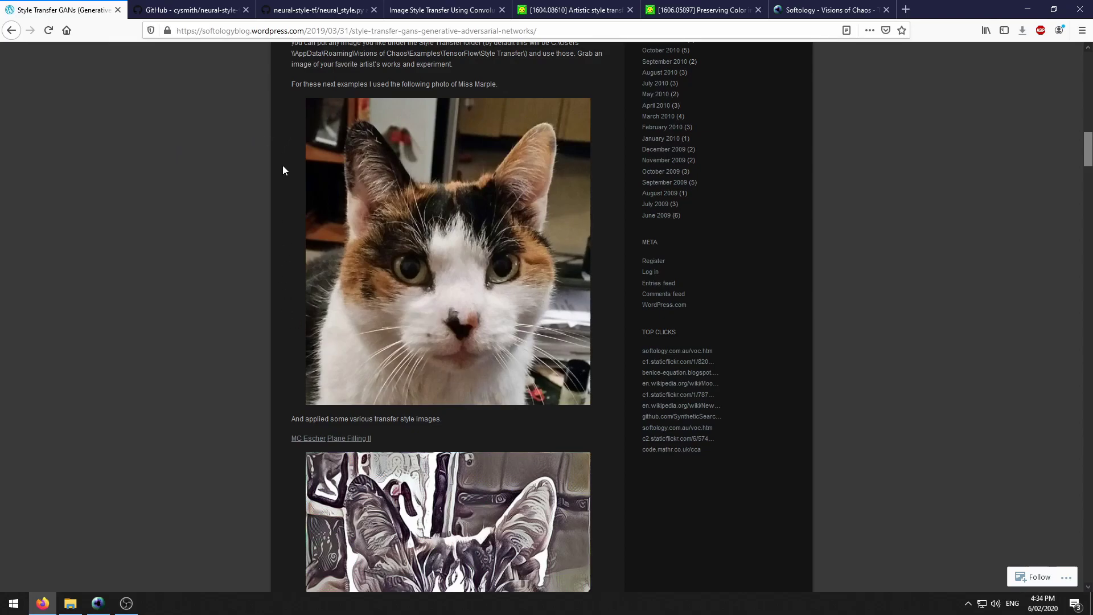
Open the Hokusai-styled cat image from the blog post in a new tab.
scroll(282, 175, down, 3)
scroll(281, 171, down, 3)
scroll(212, 124, down, 8)
scroll(210, 125, down, 8)
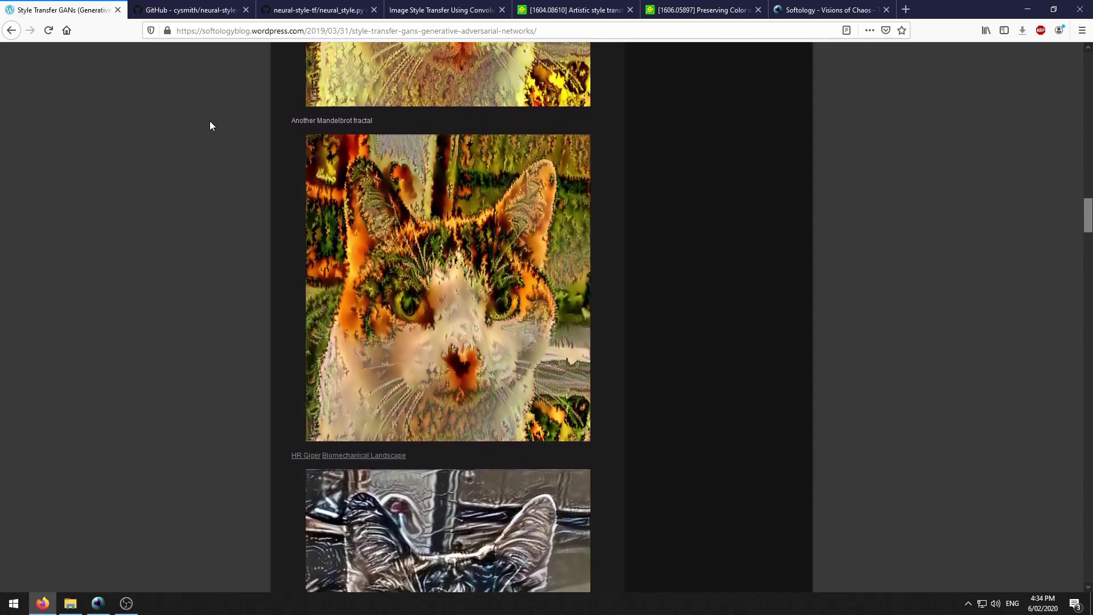
scroll(211, 125, down, 8)
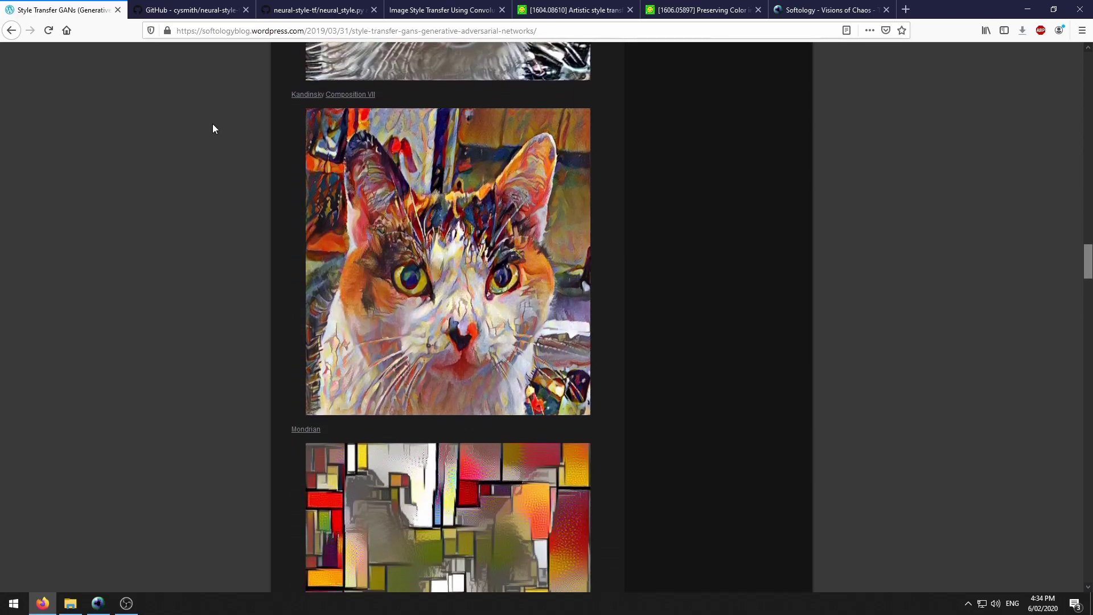
scroll(213, 124, down, 10)
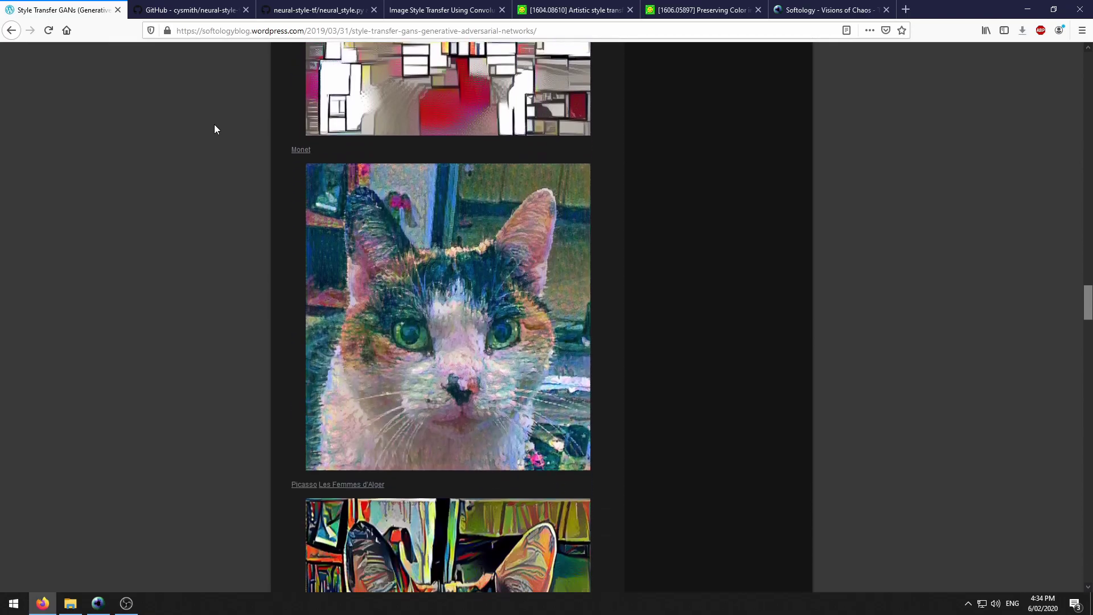
scroll(214, 123, down, 10)
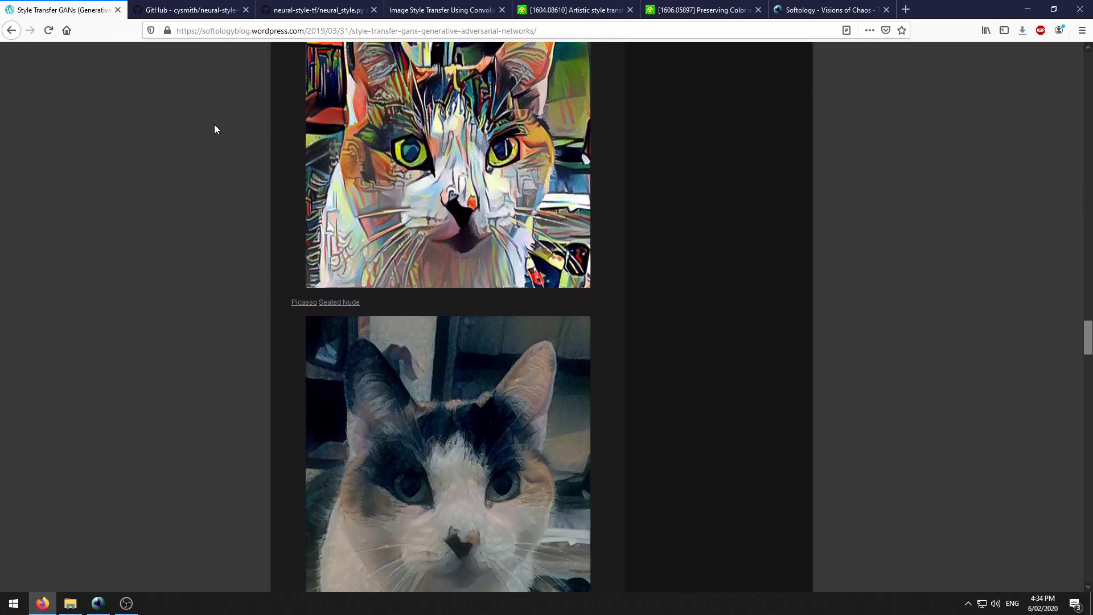
scroll(214, 124, down, 5)
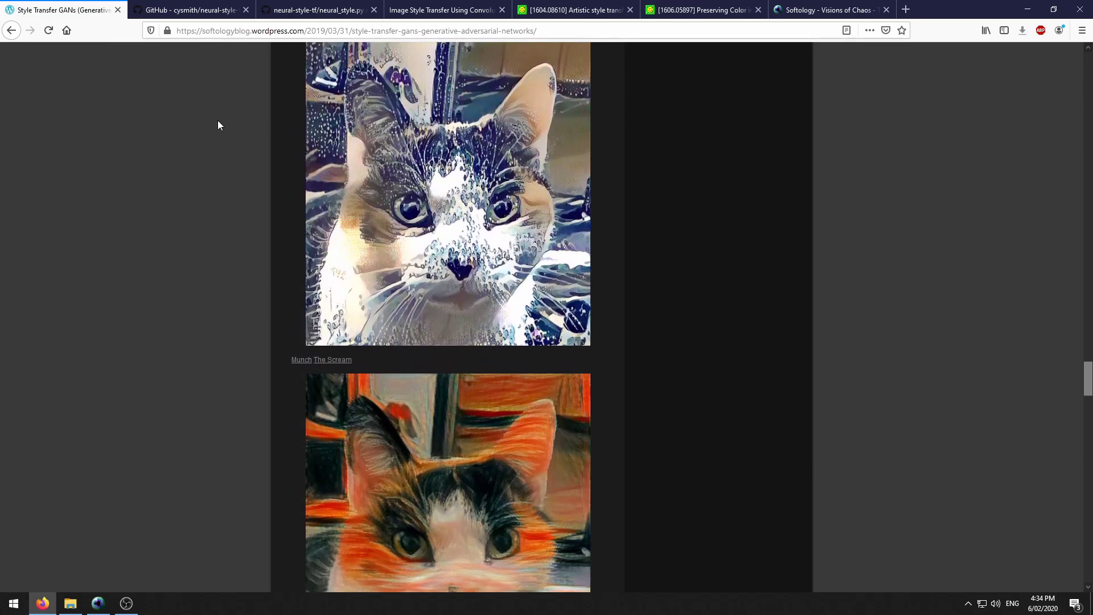
click(436, 161)
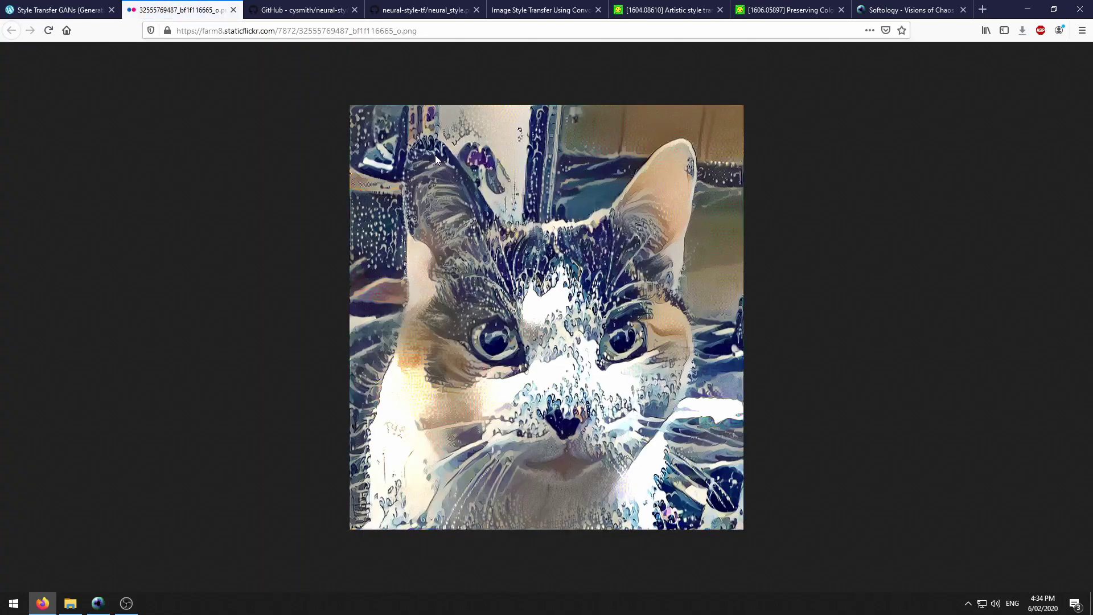
click(67, 7)
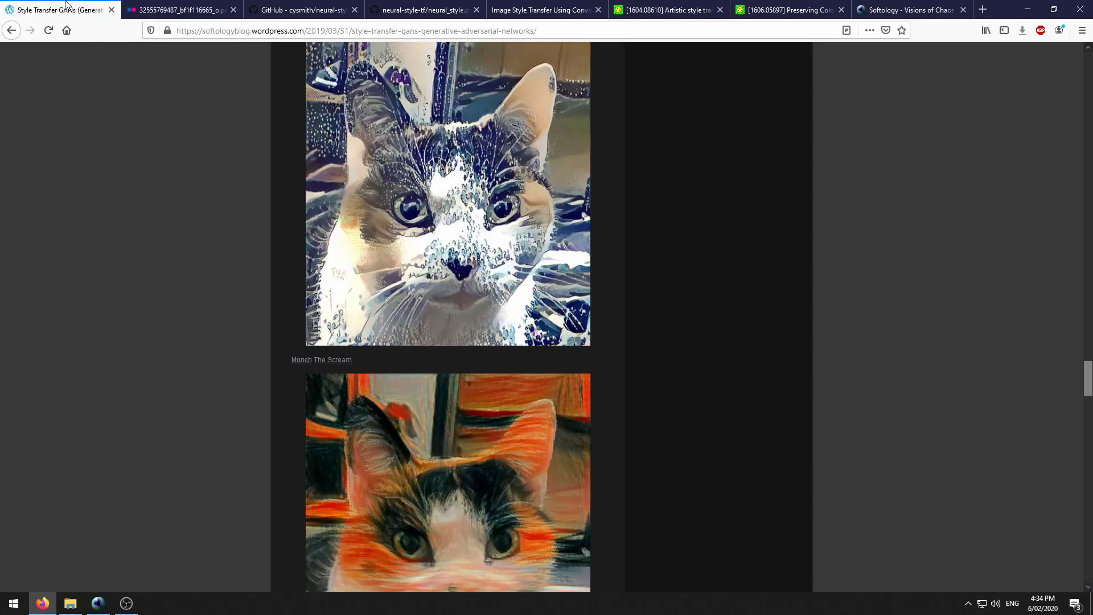
Open the van Gogh-styled cat image in a tab, then minimize Firefox.
scroll(198, 80, down, 5)
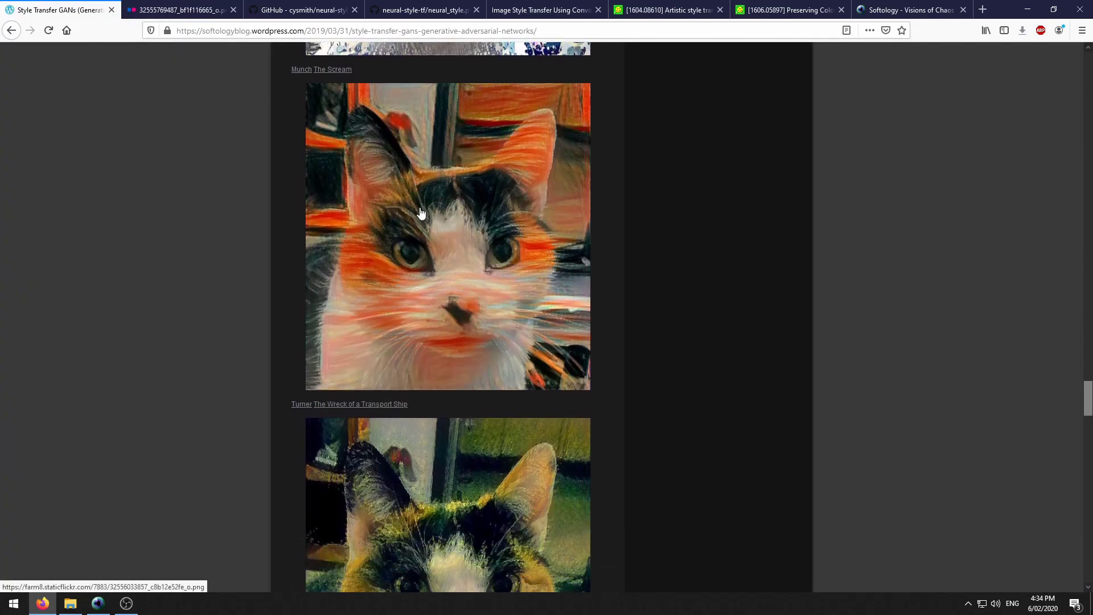
scroll(250, 178, down, 10)
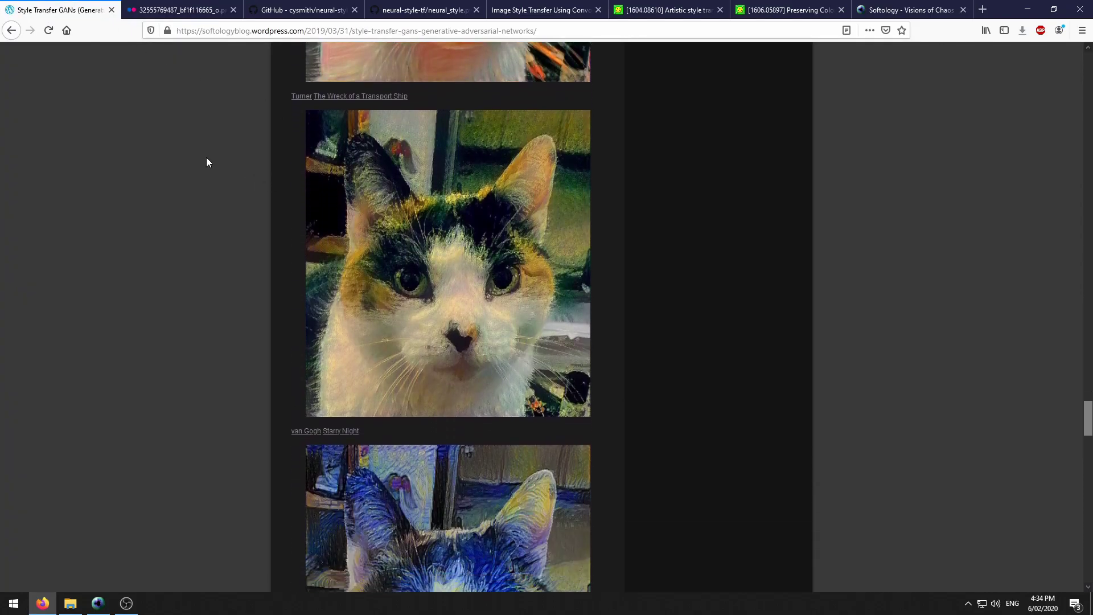
click(415, 204)
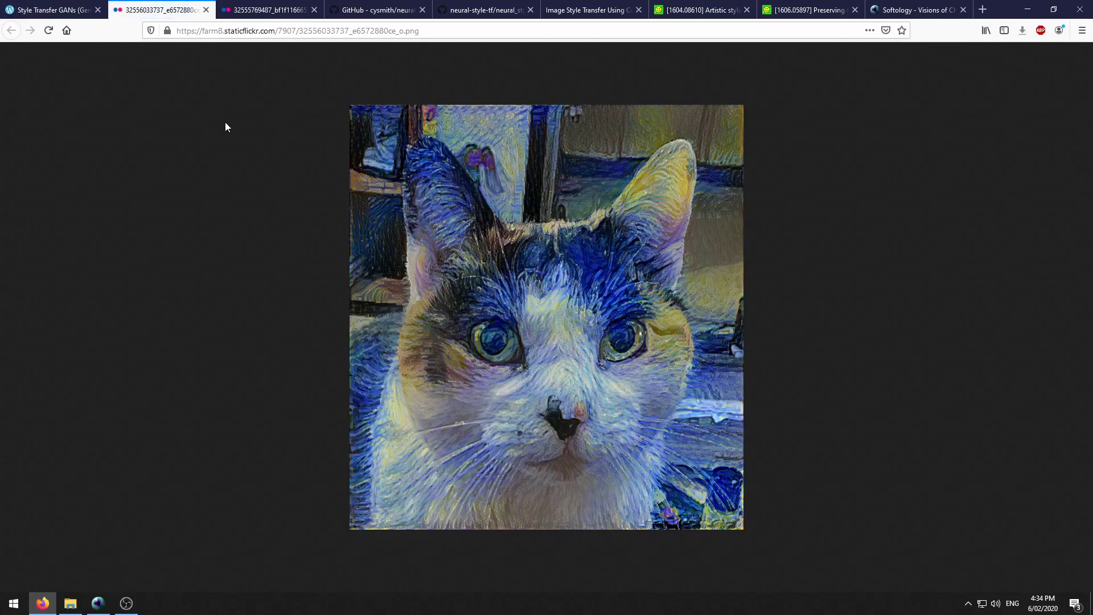
click(63, 8)
click(1027, 10)
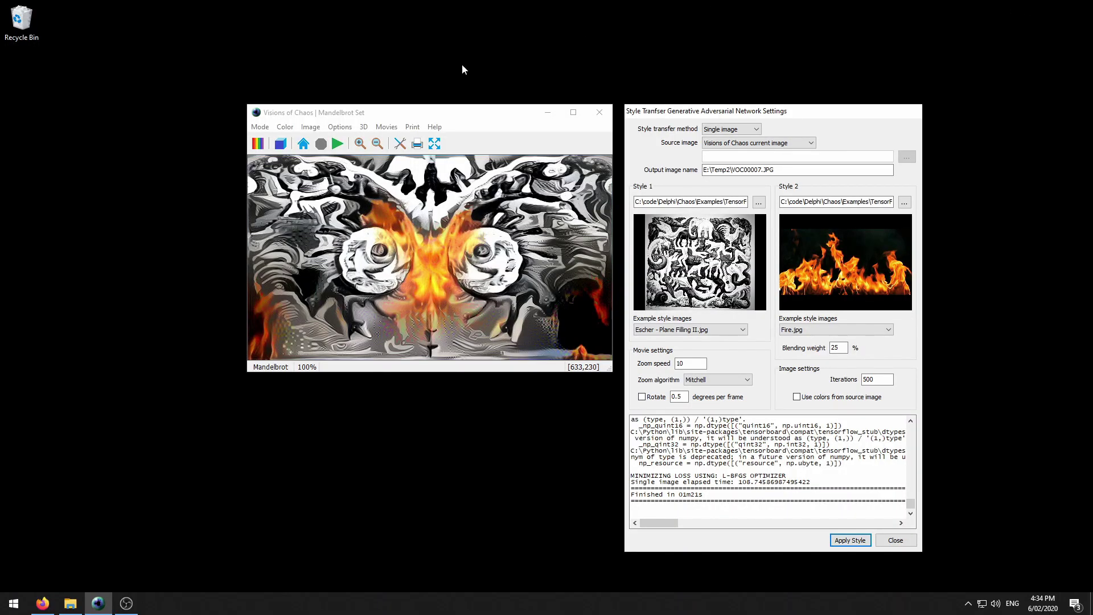
Show the 464x500 cat photo in ACDSee and resize the Mandelbrot window beside it.
drag(375, 118, 373, 117)
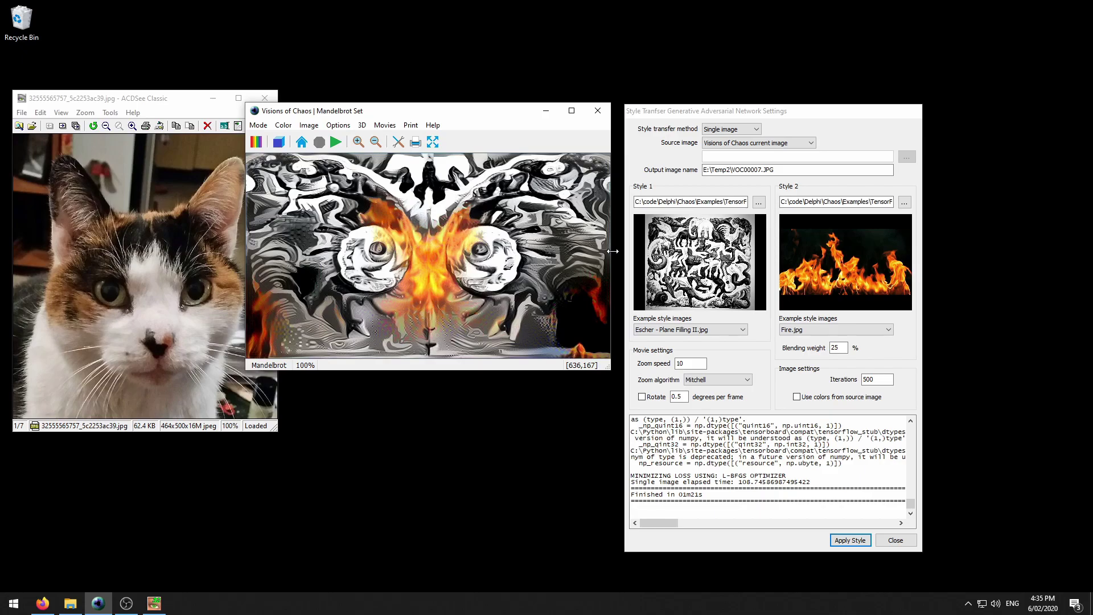
drag(613, 251, 512, 282)
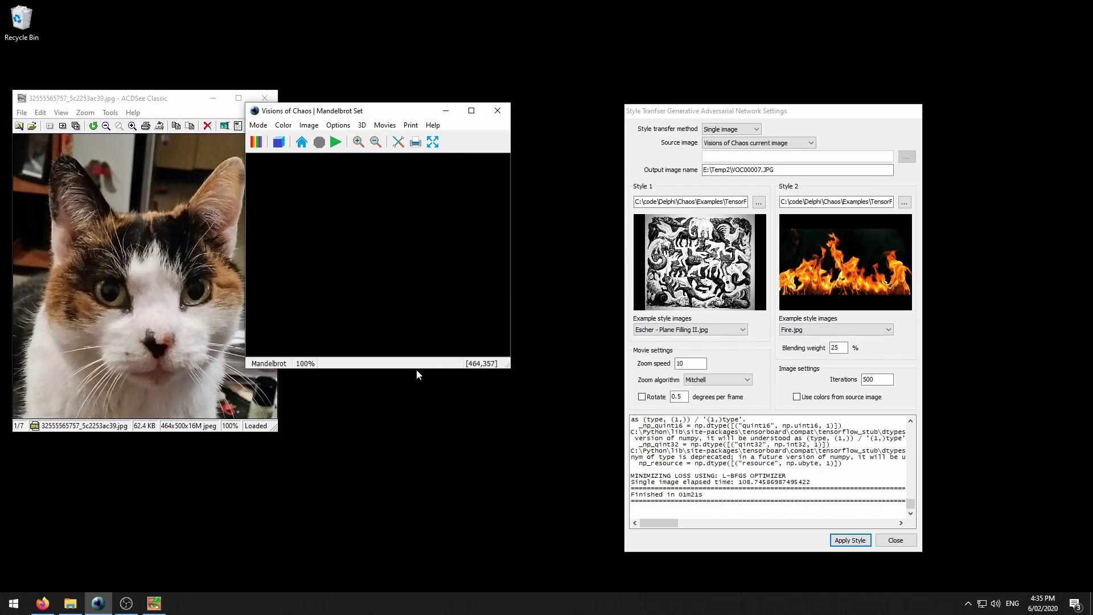
drag(416, 370, 426, 452)
drag(508, 450, 619, 402)
Set a manual 464 by 500 image size and arrange the fractal and settings windows.
click(317, 124)
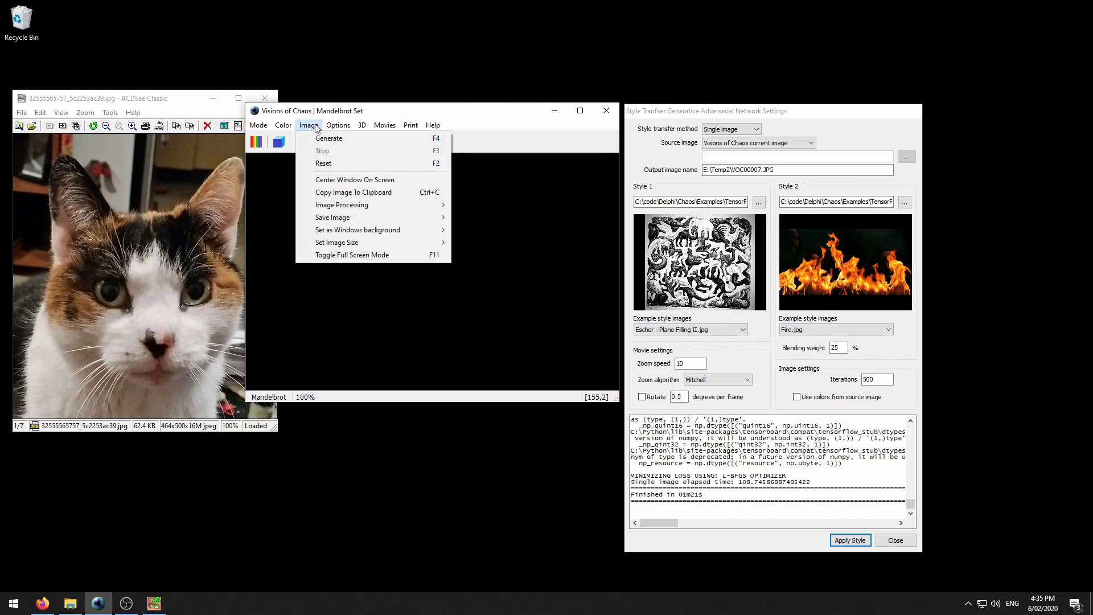
mouse_move(375, 245)
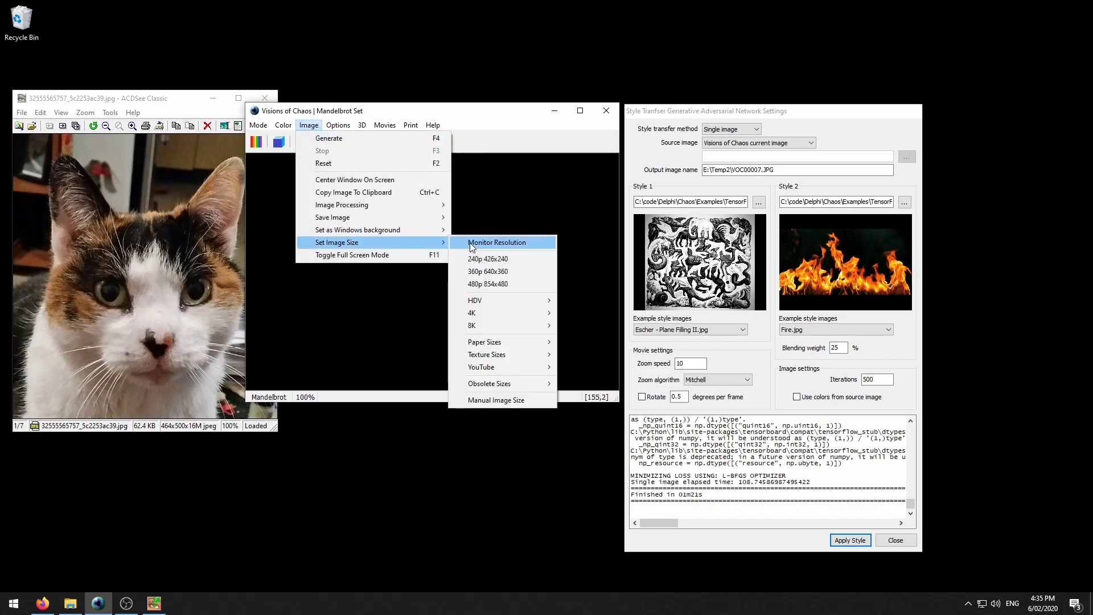
click(495, 401)
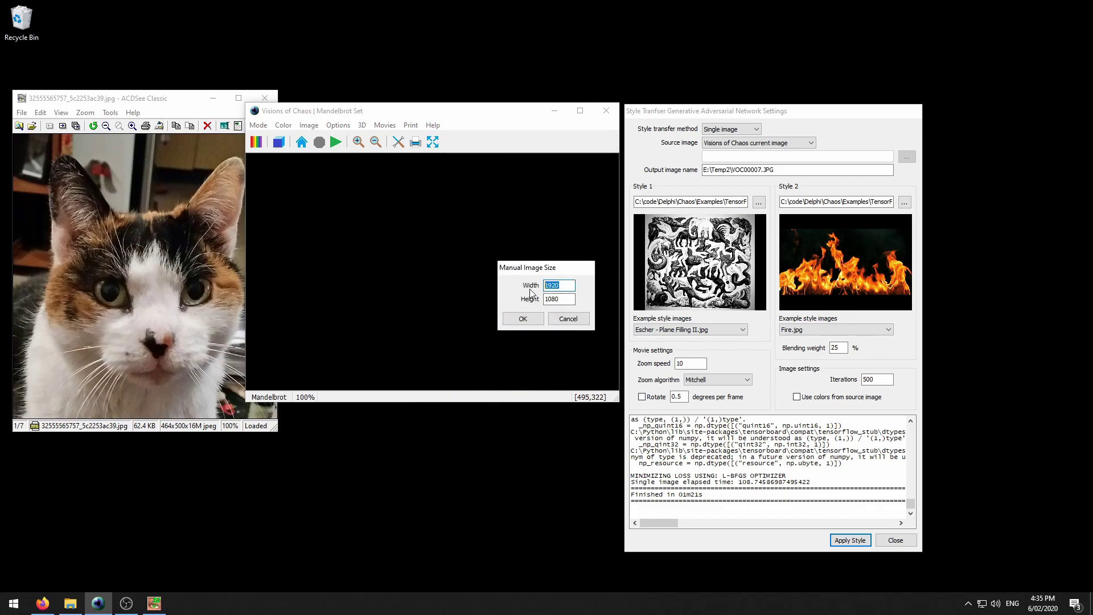
text(464)
key(Tab)
text(5)
click(531, 319)
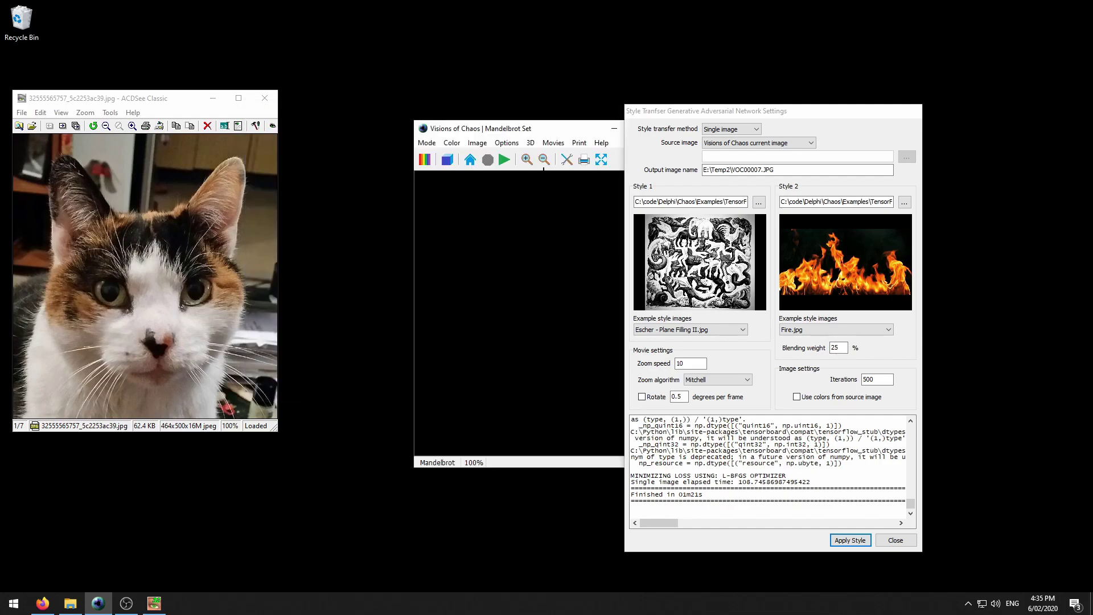
drag(569, 129, 462, 100)
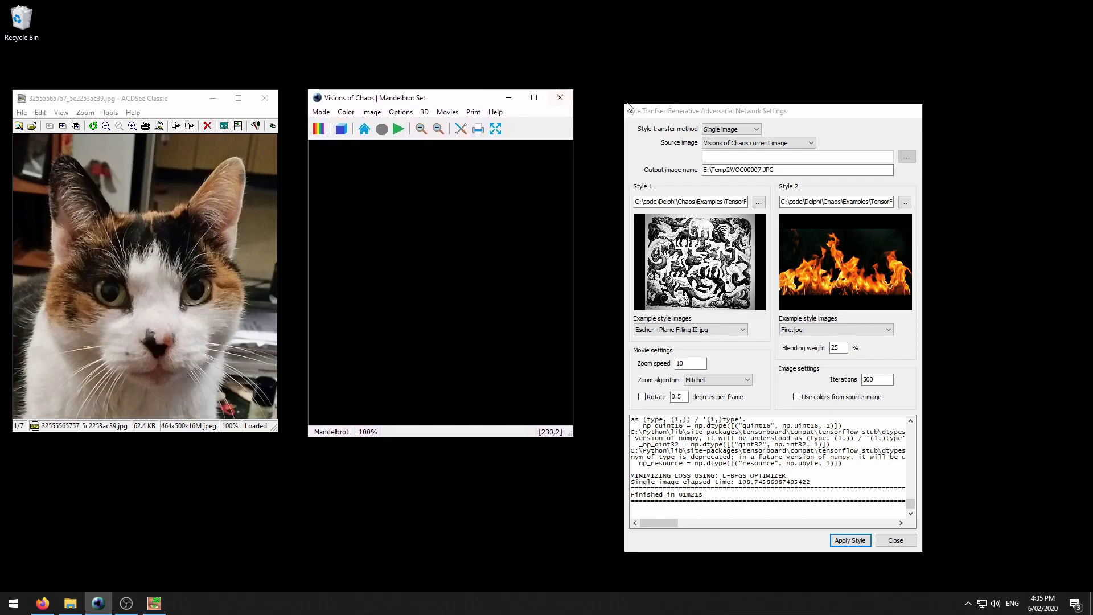
drag(658, 116, 632, 99)
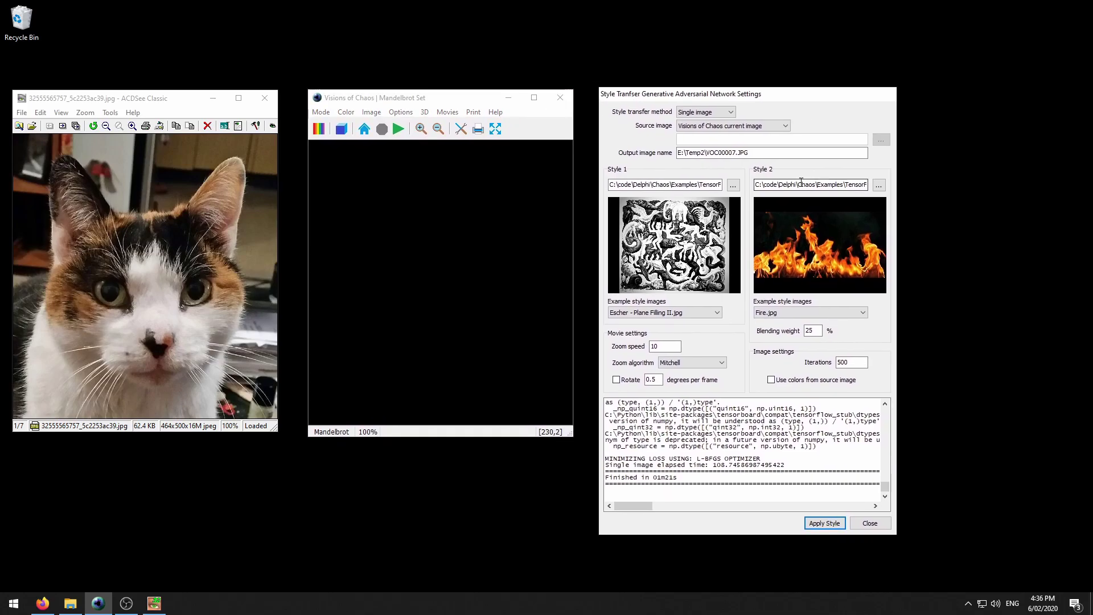
Set Style 2 to None and load the cat photo from C:\Downloads as an external source image.
click(810, 312)
click(798, 7)
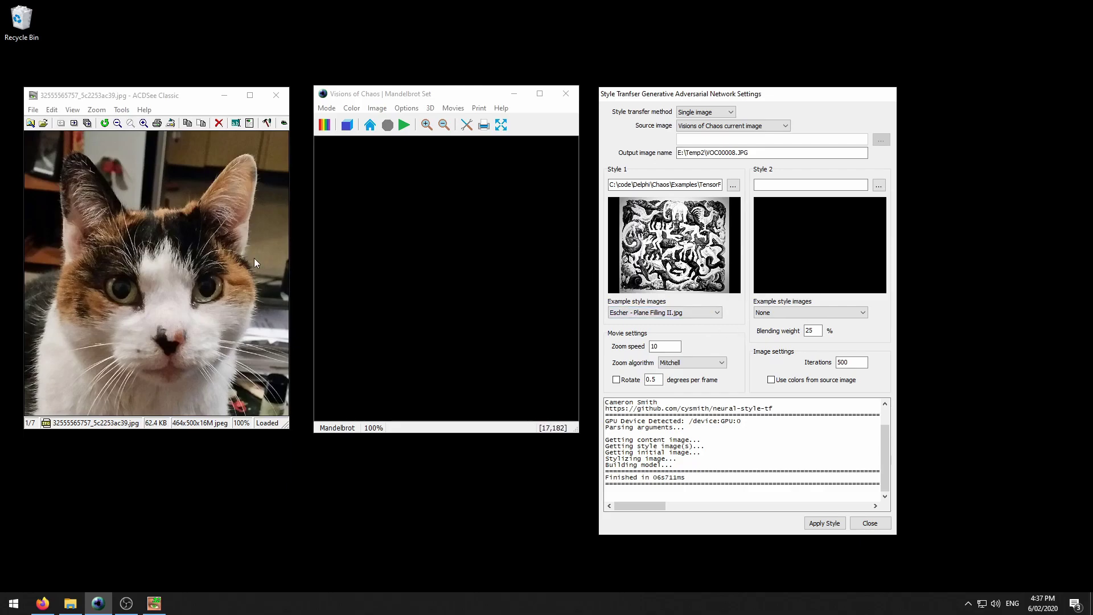
click(740, 126)
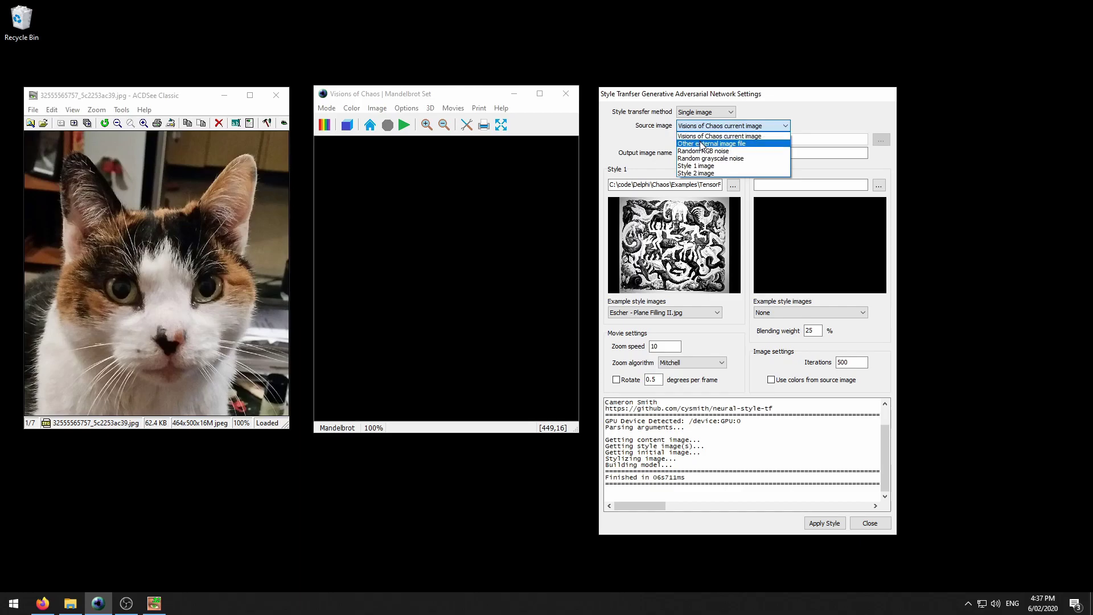
click(702, 145)
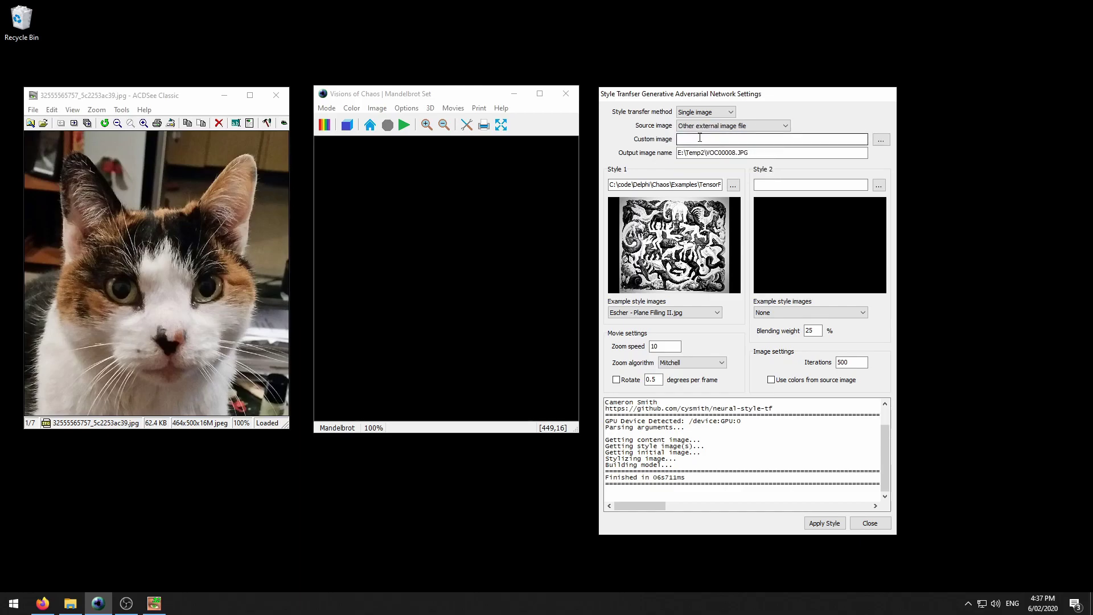
click(884, 139)
click(604, 277)
click(601, 331)
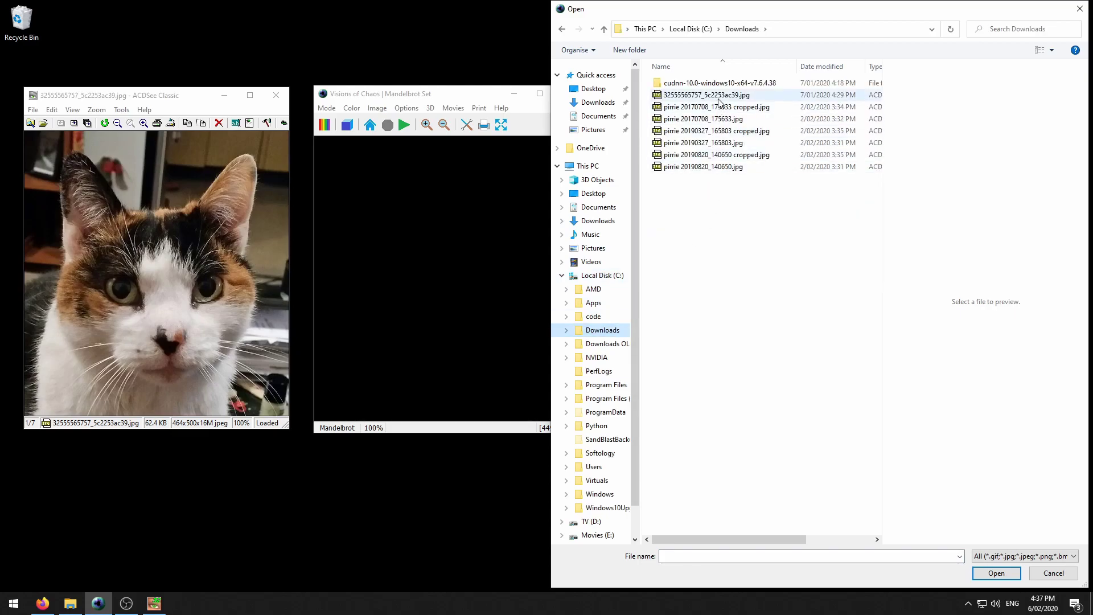
double_click(719, 98)
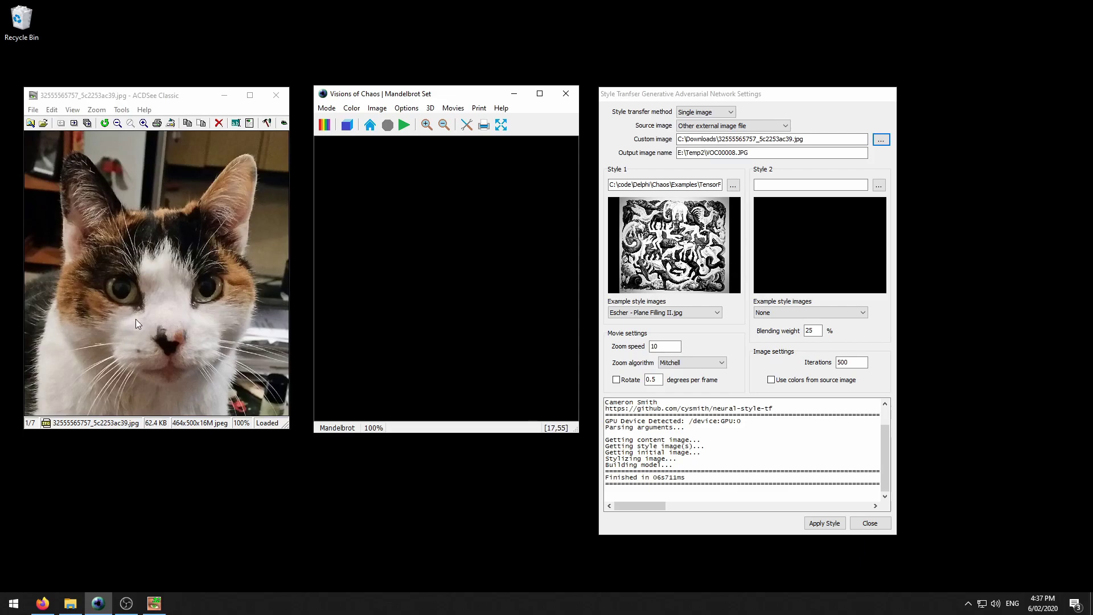
click(679, 317)
Restyle the cat photo with Wescoat - 2.jpg, then again with Wescoat - 1.jpg.
click(678, 303)
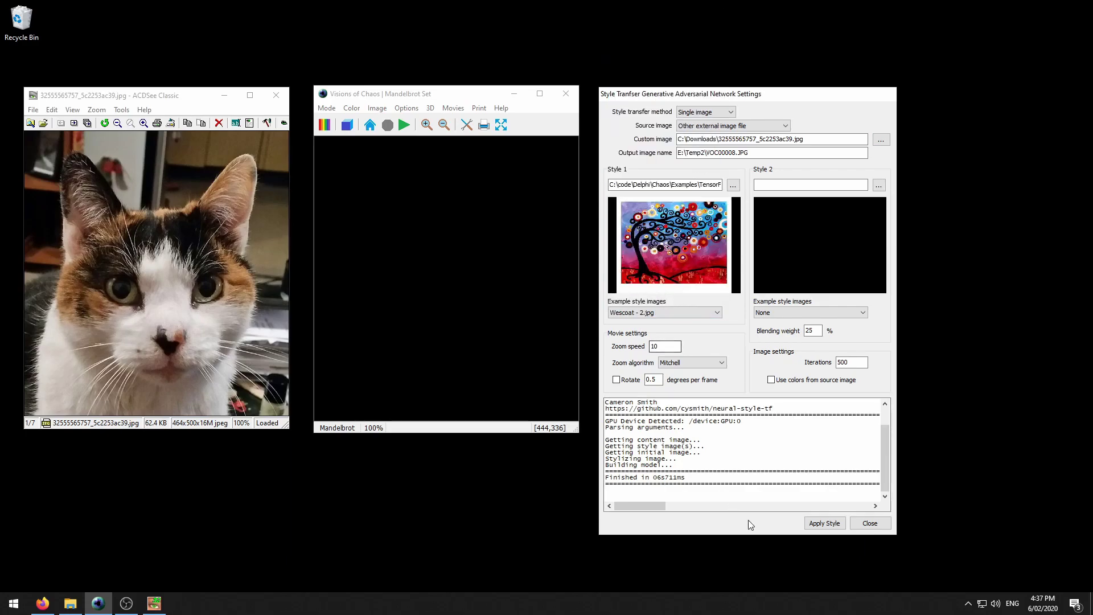
click(830, 525)
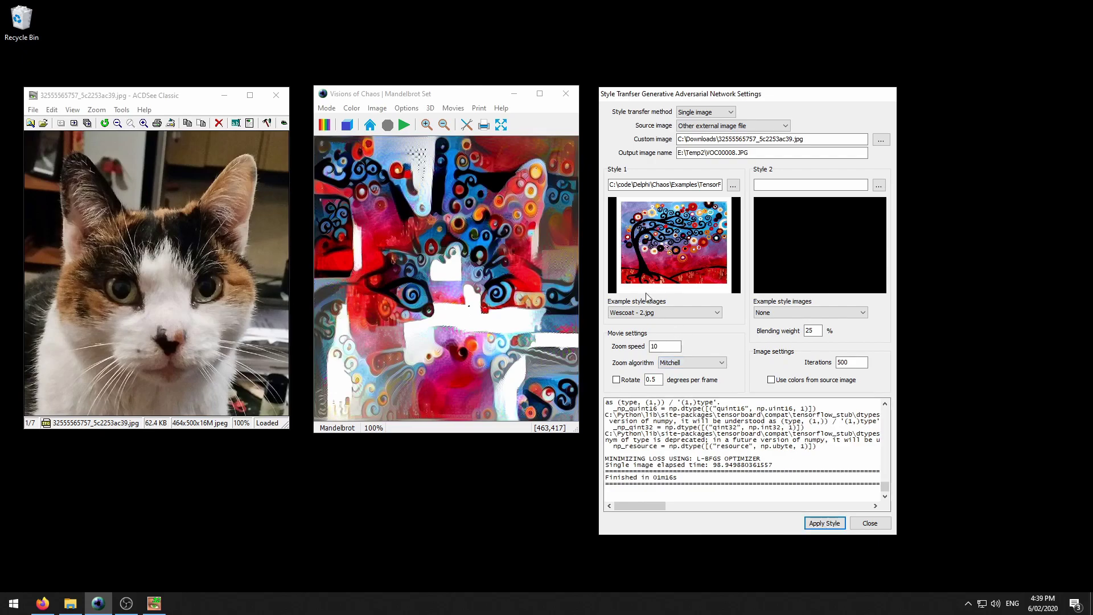
click(660, 312)
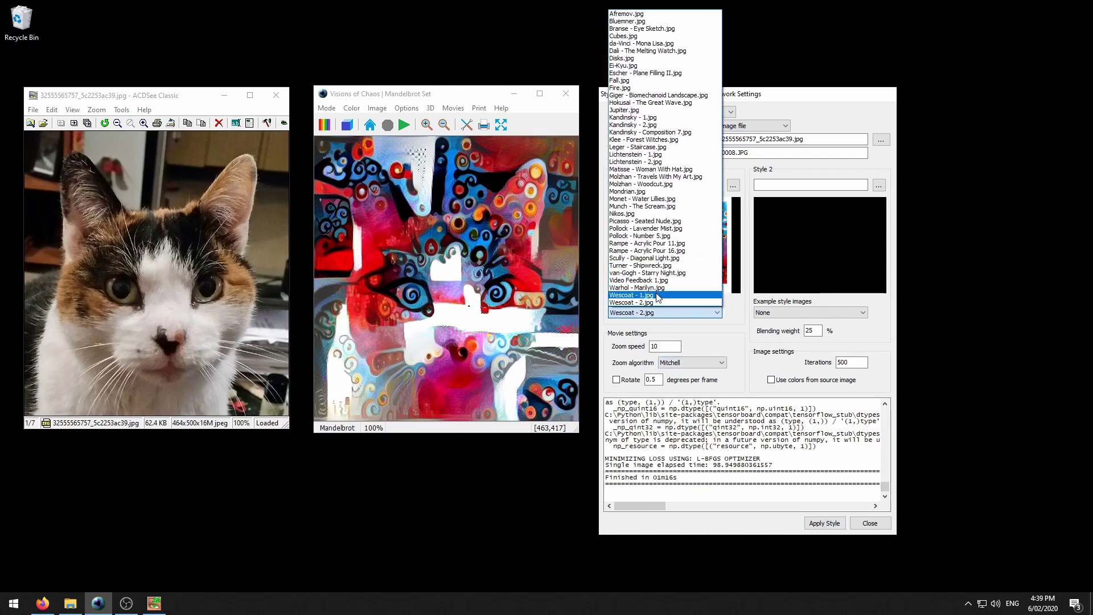
click(659, 296)
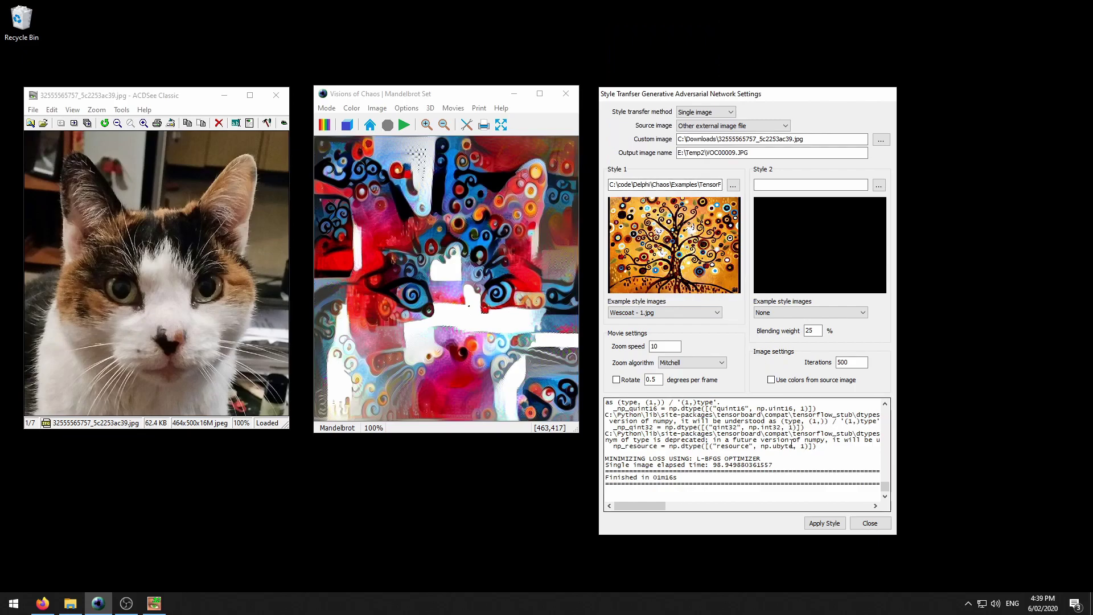
click(823, 524)
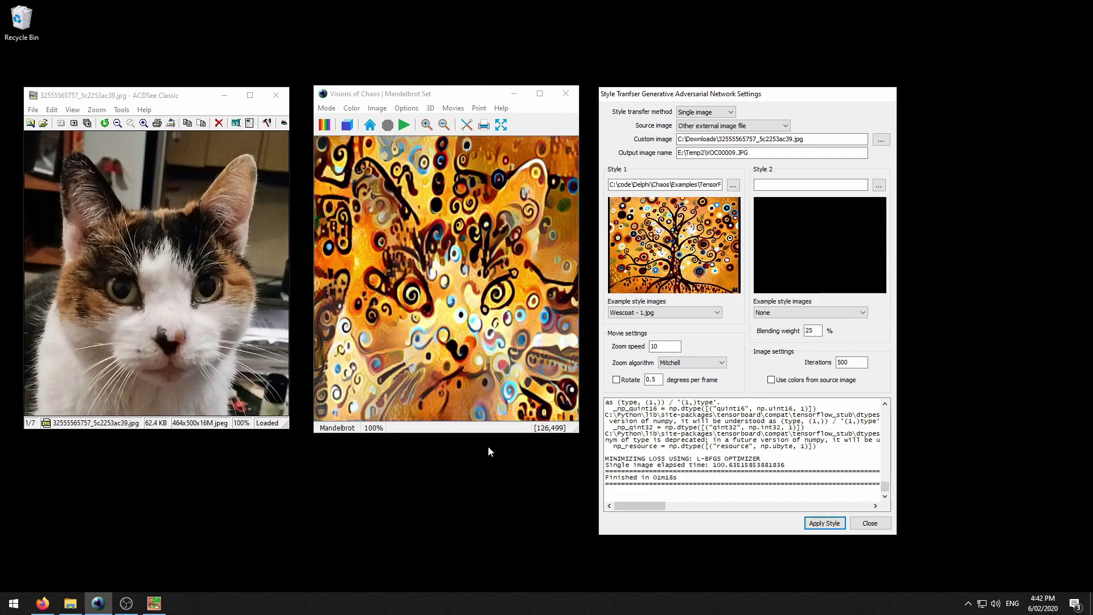
Rerun the cat style transfer with iterations set to 100.
double_click(839, 362)
text(100)
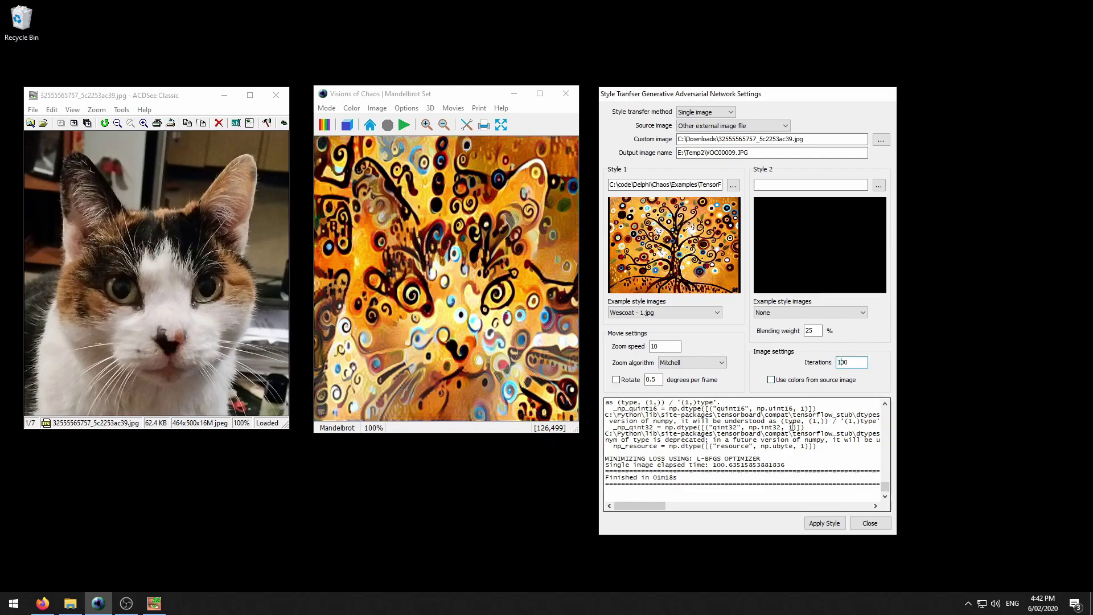
click(824, 523)
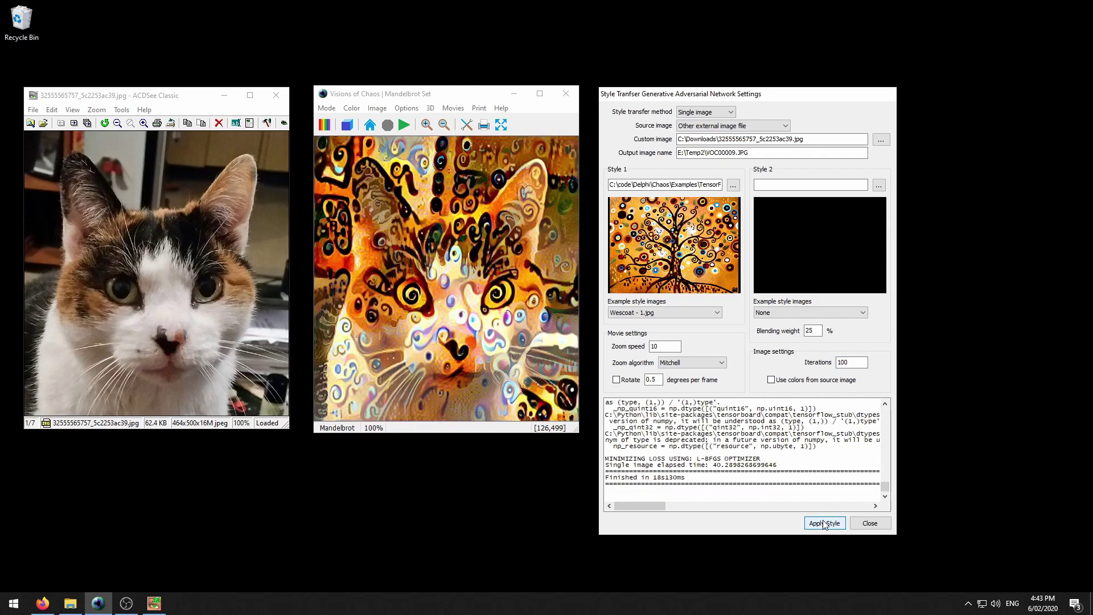
Restyle the cat with Rampe - Acrylic Pour 11.jpg and close the ACDSee photo viewer.
click(655, 312)
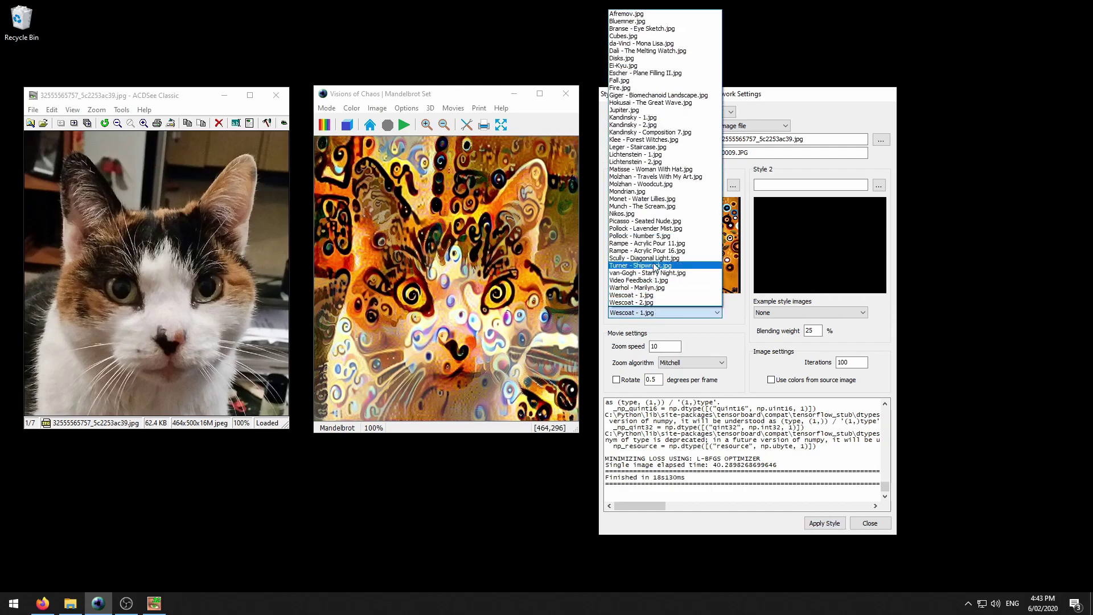
click(655, 244)
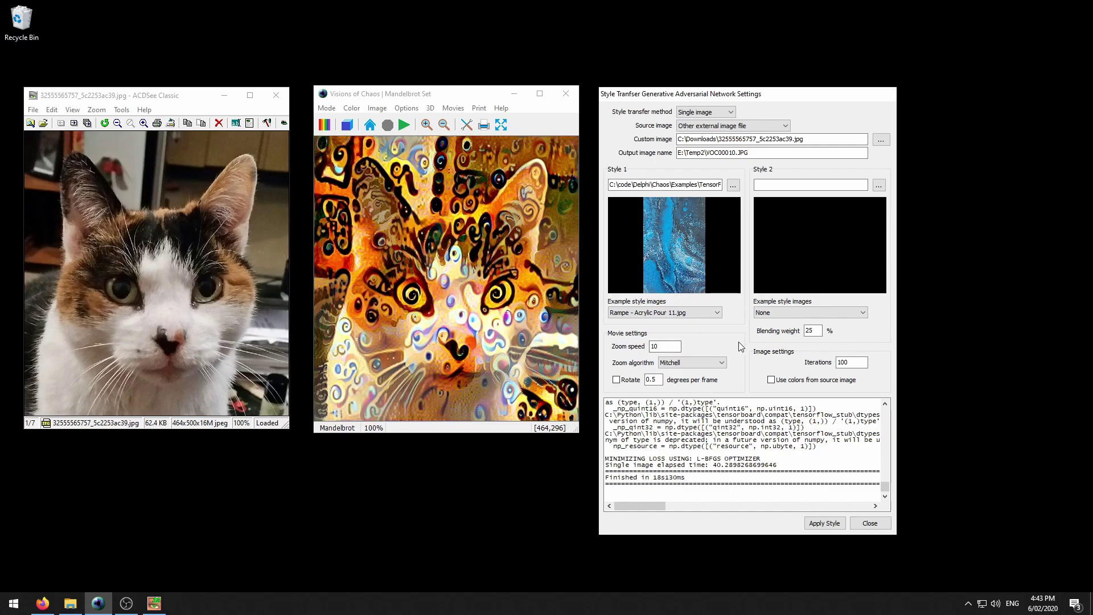
click(837, 527)
click(830, 525)
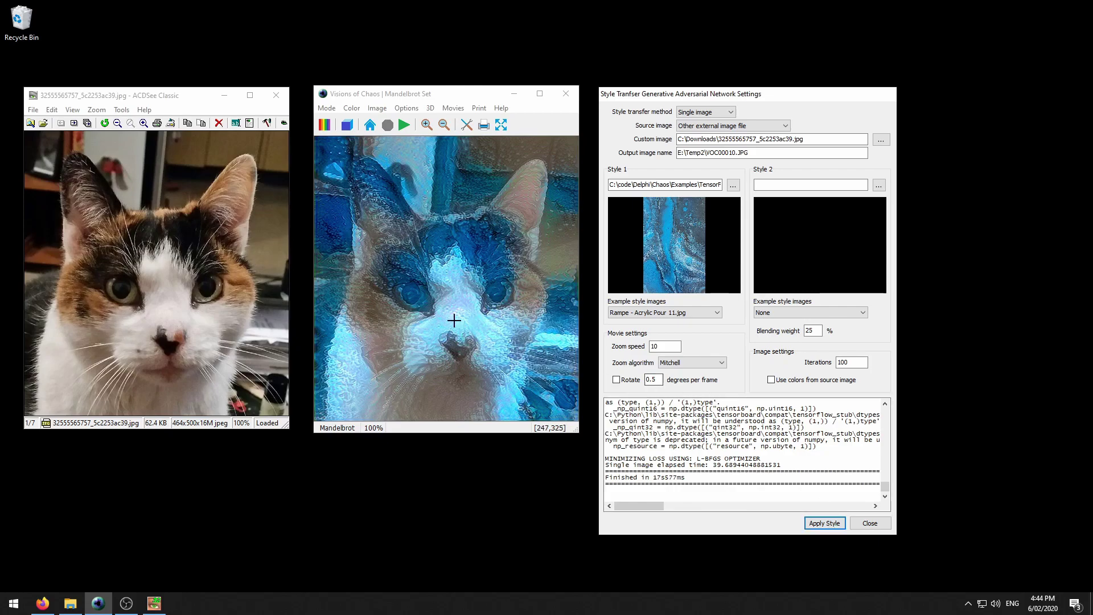
click(270, 94)
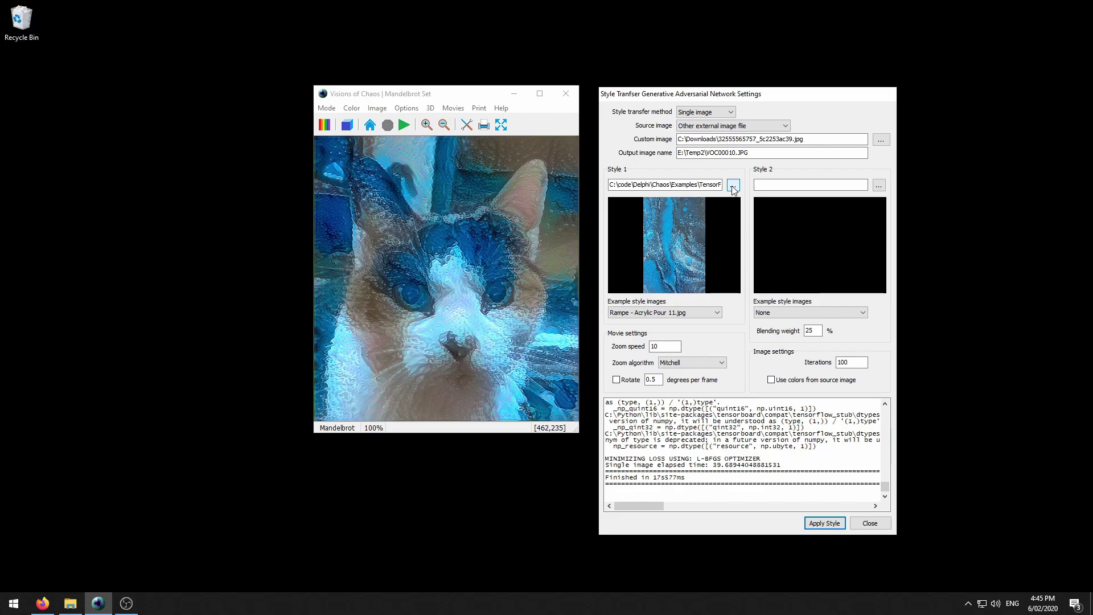
click(377, 109)
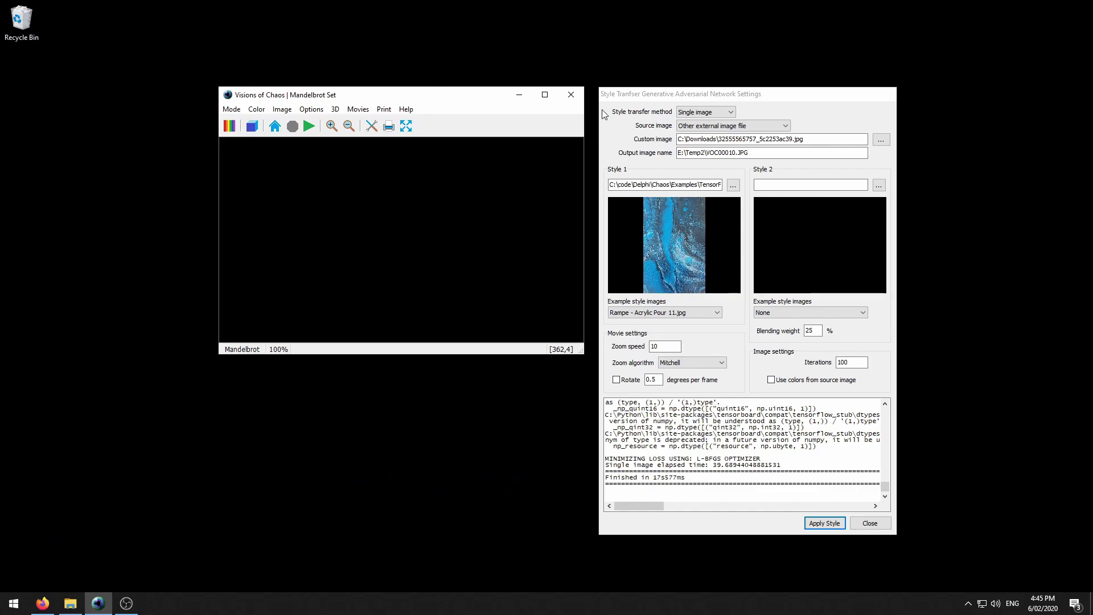
Set style transfer to Zoom movie from the Visions of Chaos current image, keeping Mitchell zoom.
click(709, 114)
click(713, 131)
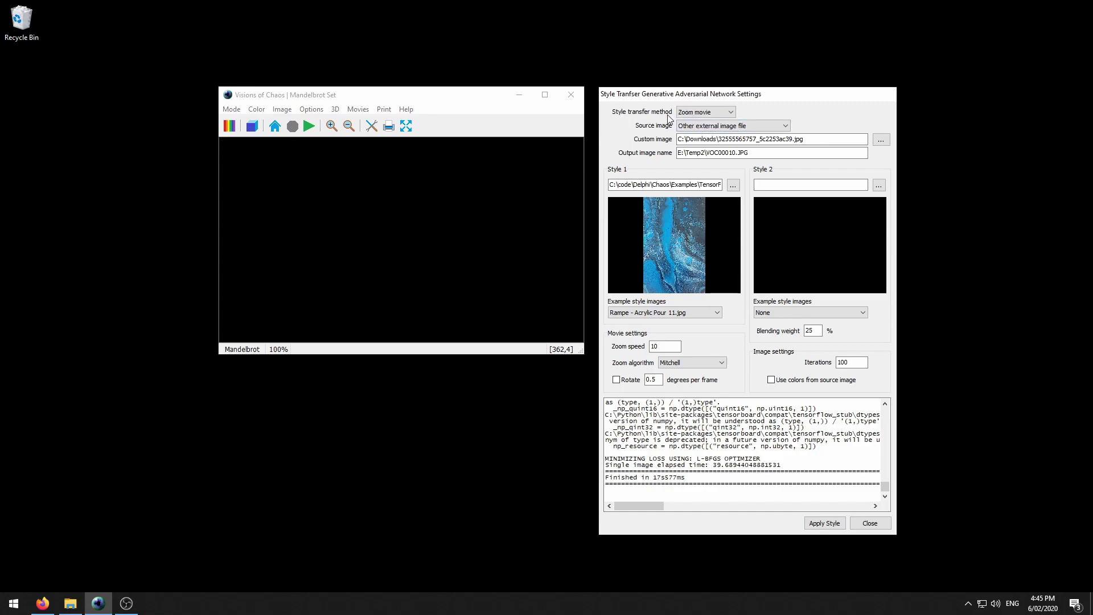
click(710, 126)
click(712, 136)
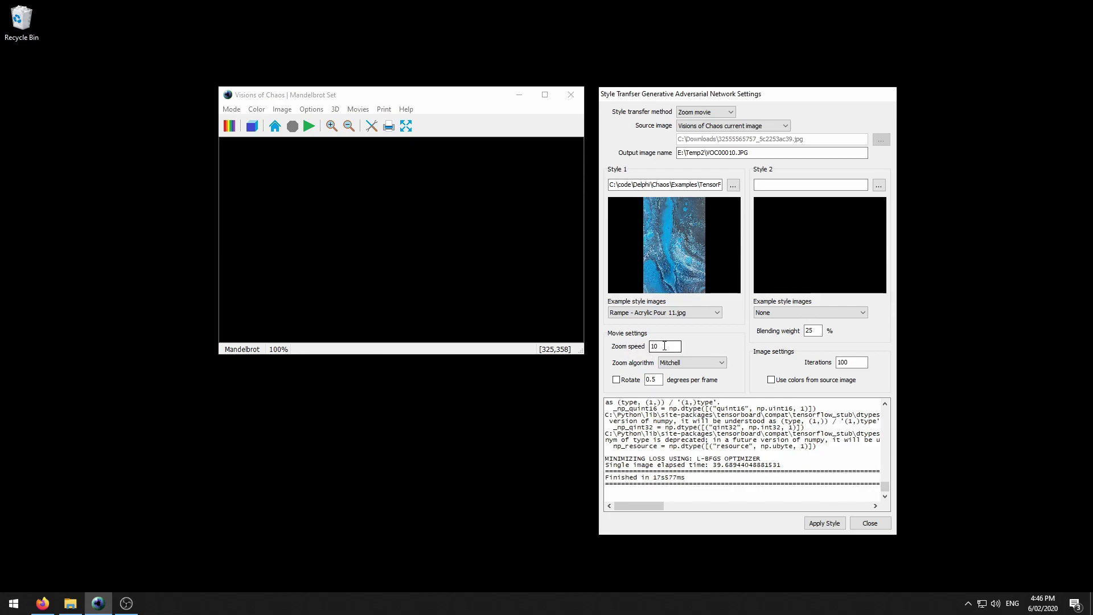
click(686, 366)
click(686, 366)
Load and render the bundled amulet 11 example fractal.
click(651, 360)
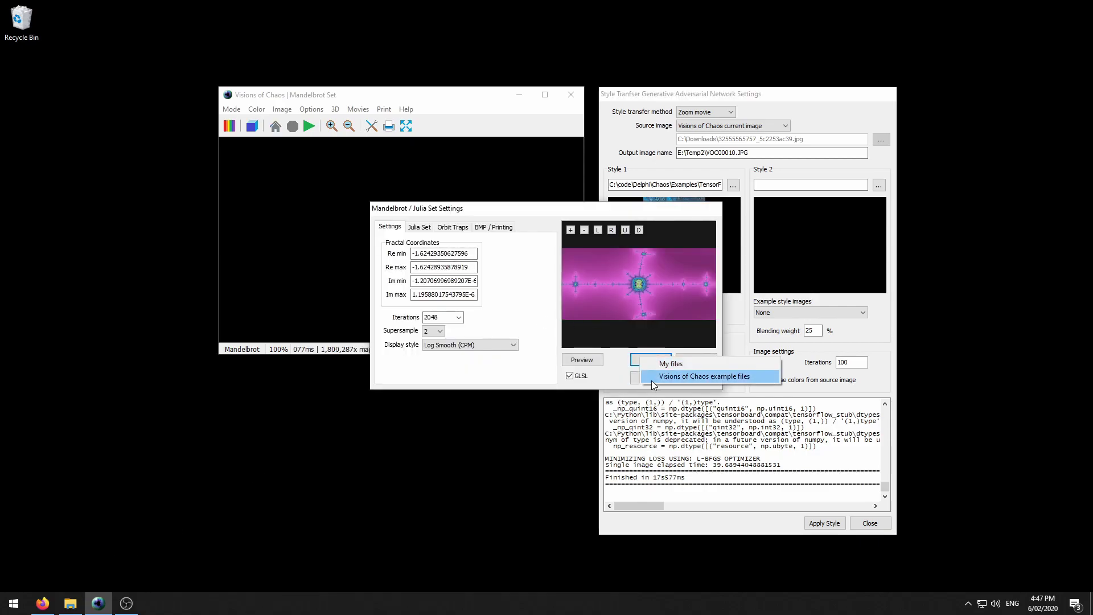
click(654, 380)
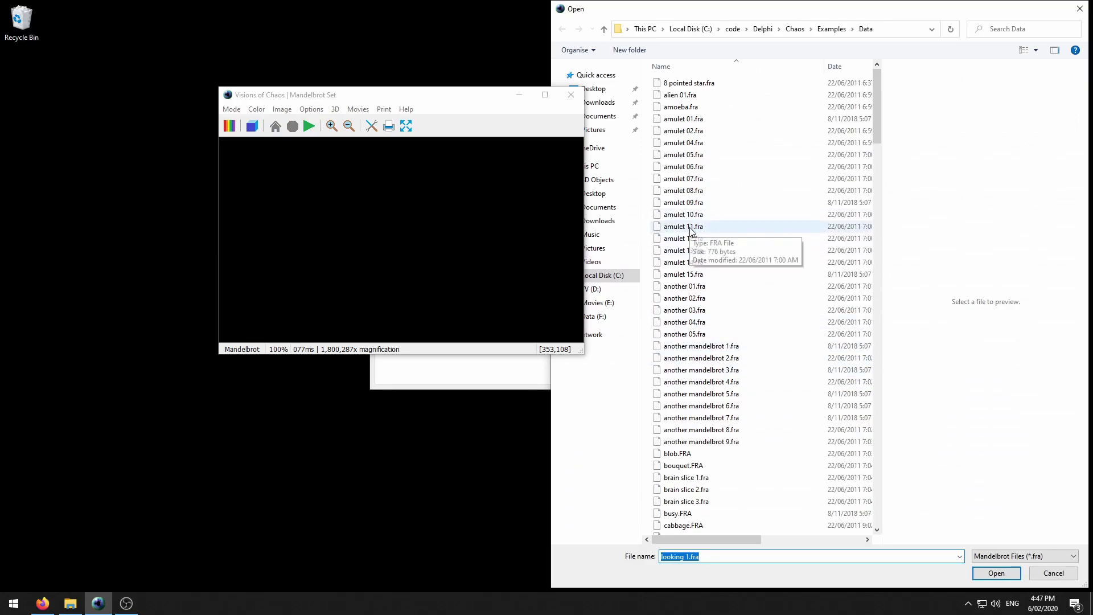
double_click(691, 227)
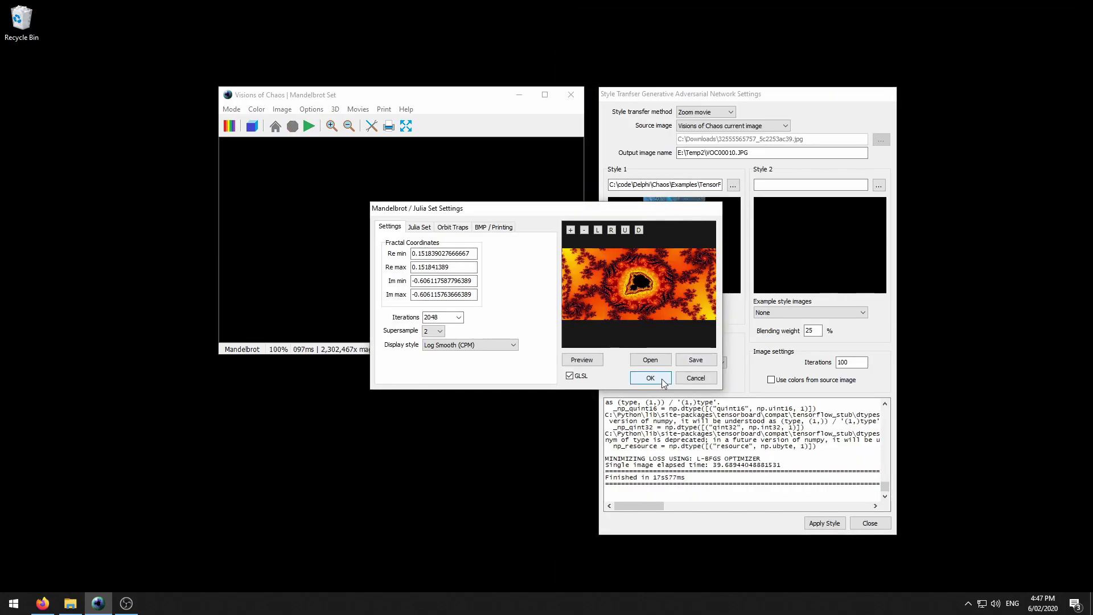
click(650, 378)
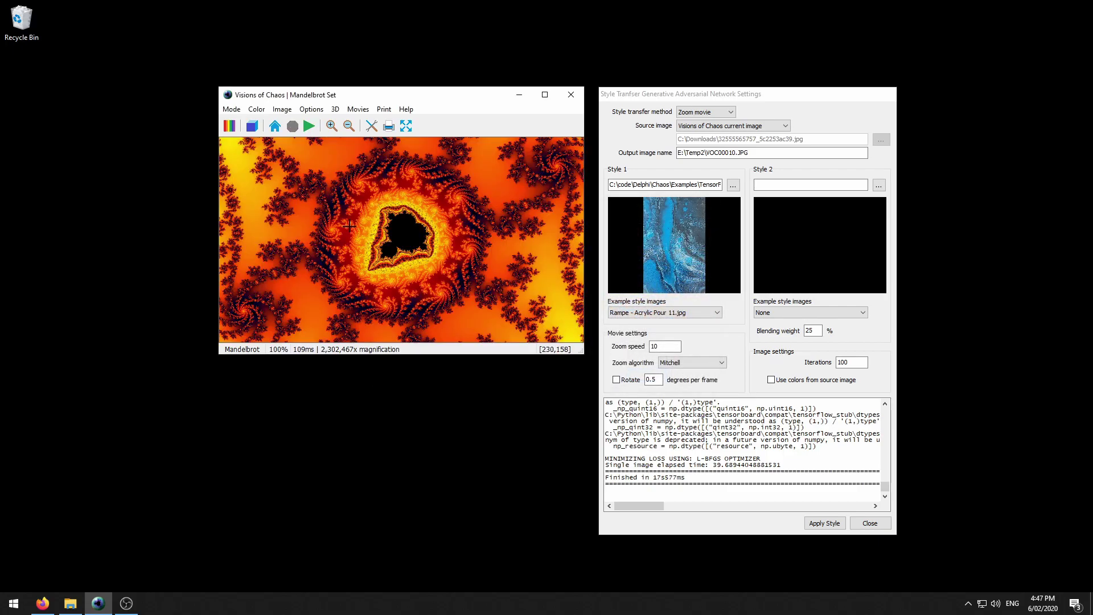
Load E:\Temp2\amulet 13.png as Style 1 and amulet 15.png as Style 2.
click(735, 188)
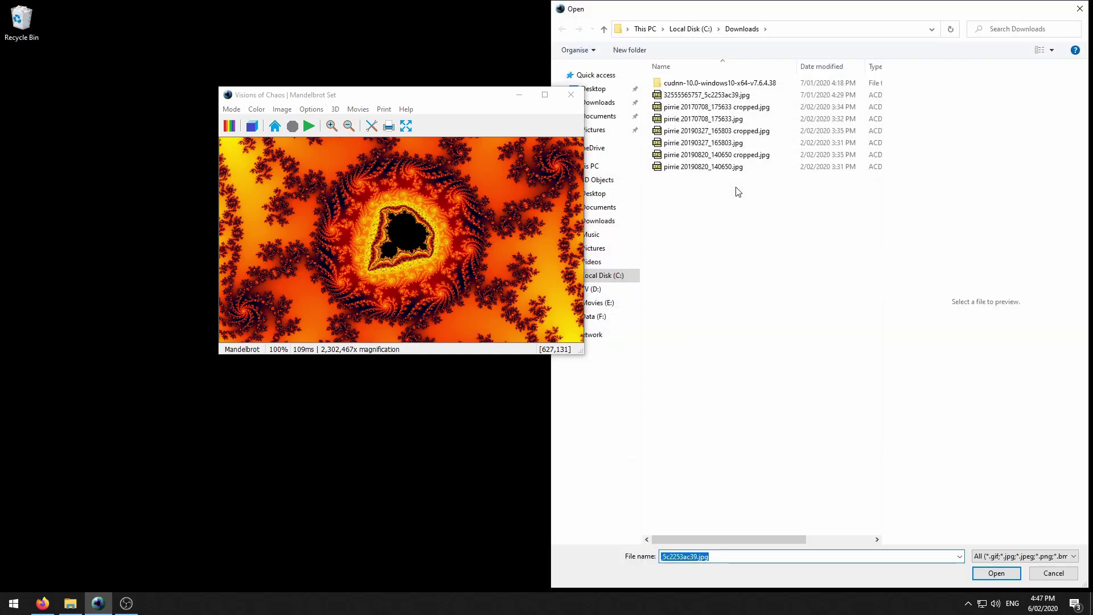
click(599, 303)
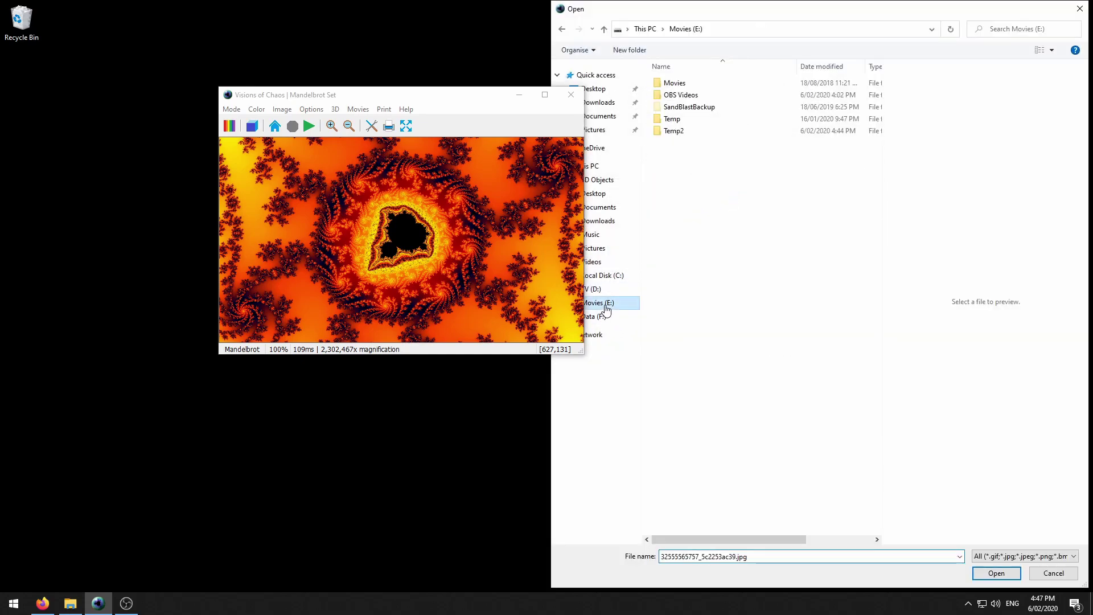
double_click(682, 136)
double_click(697, 87)
click(878, 185)
double_click(713, 97)
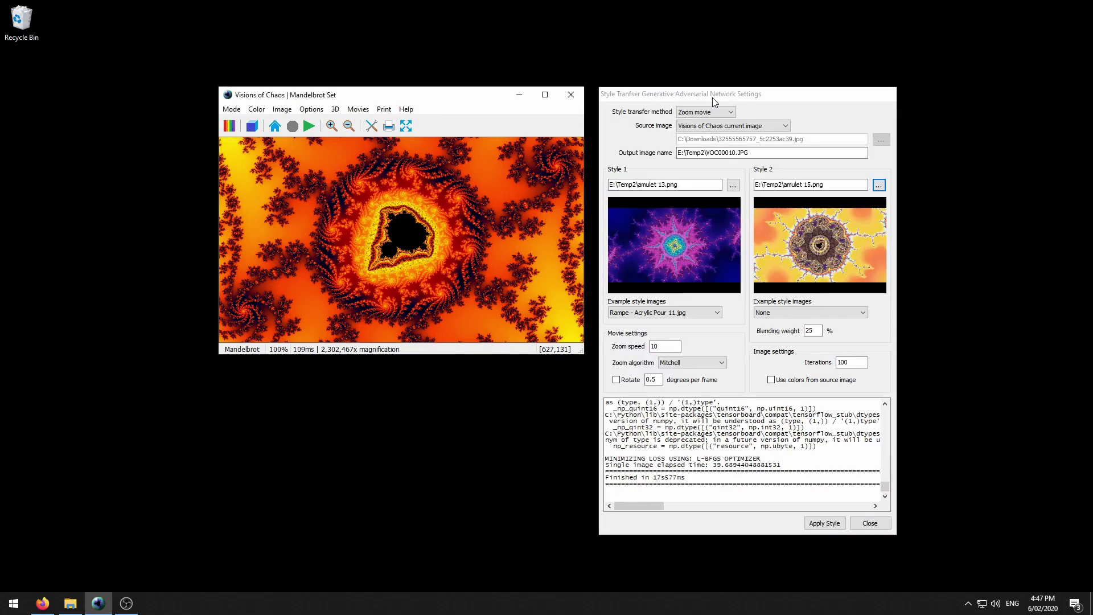
Set blending weight to 50 and iterations to 500, then start rendering the zoom movie.
double_click(819, 328)
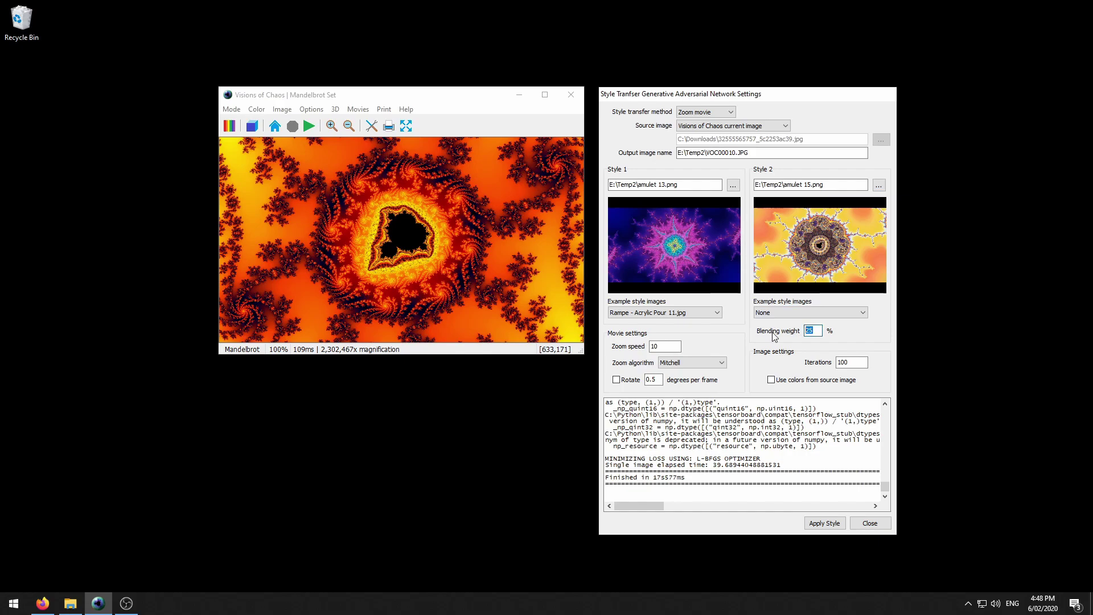
text(5)
key(Tab)
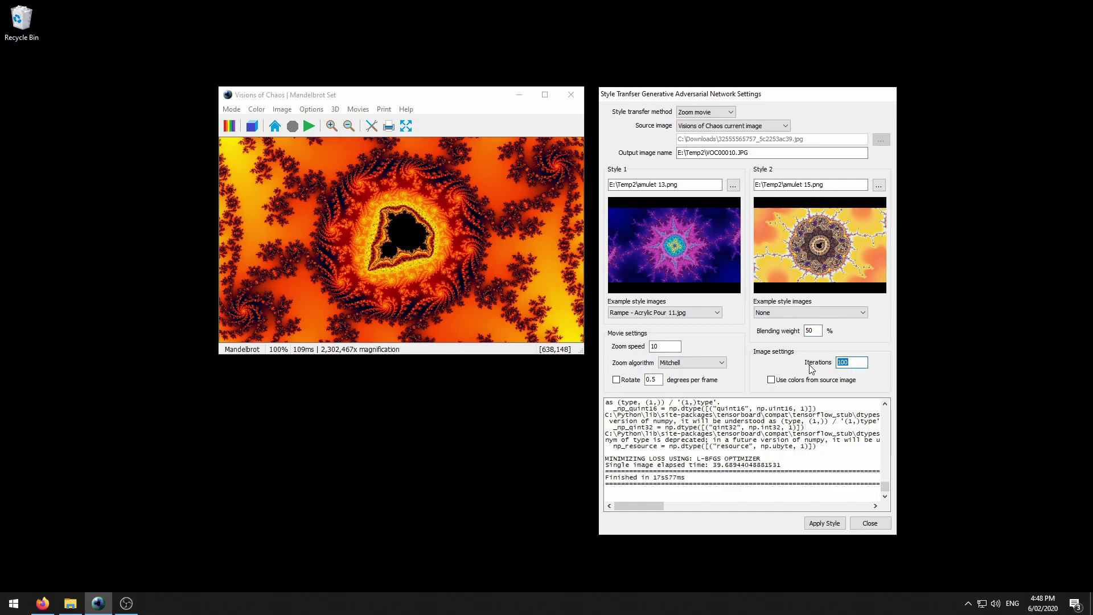
text(500)
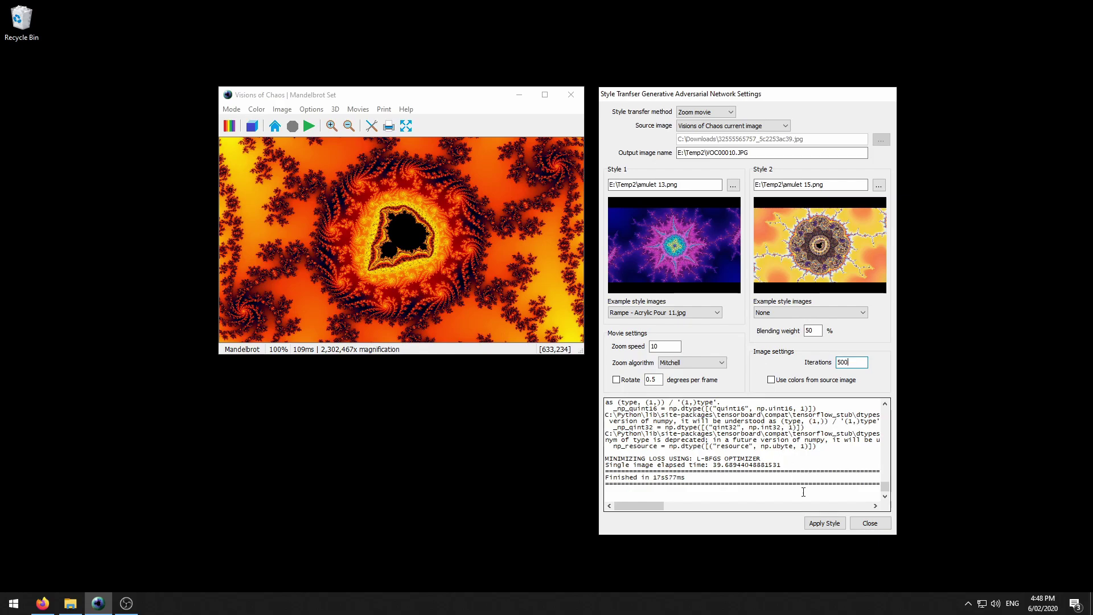
click(824, 523)
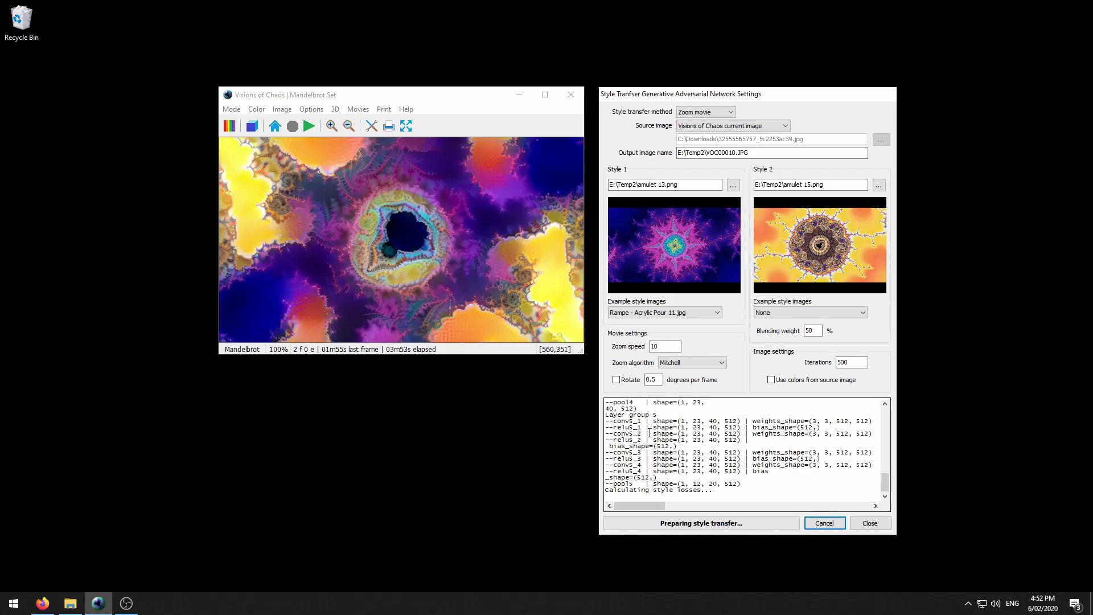
Set the source image to Random RGB noise.
click(760, 126)
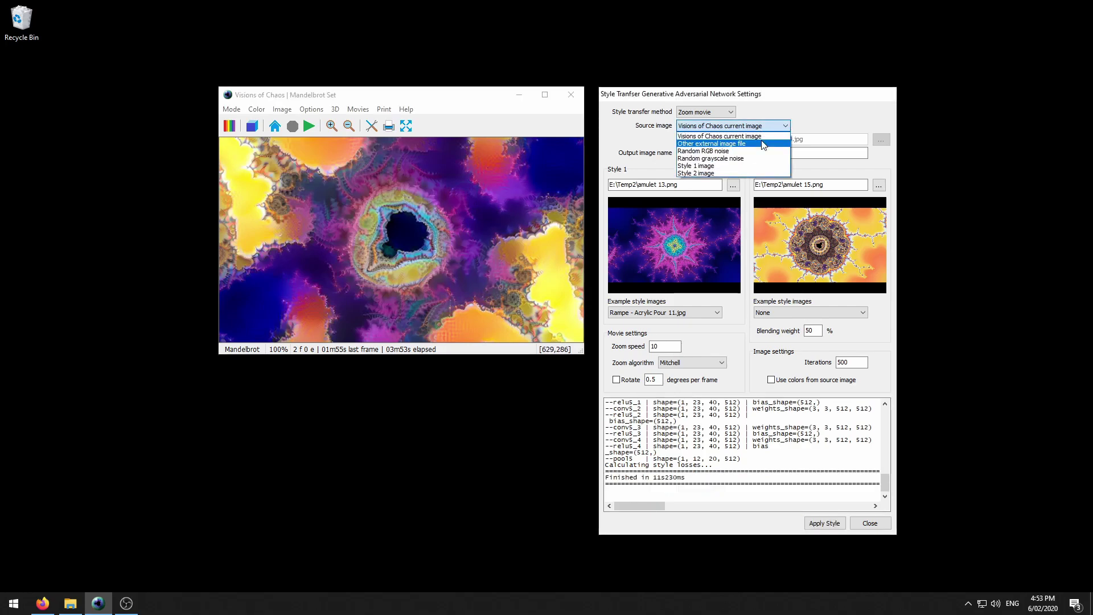
click(763, 145)
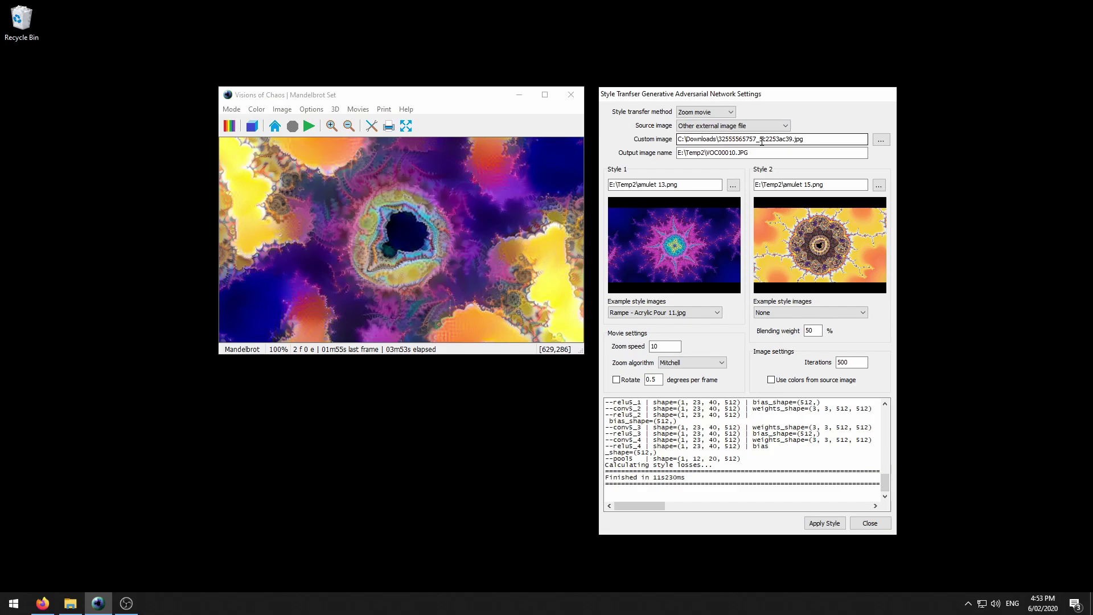
click(752, 126)
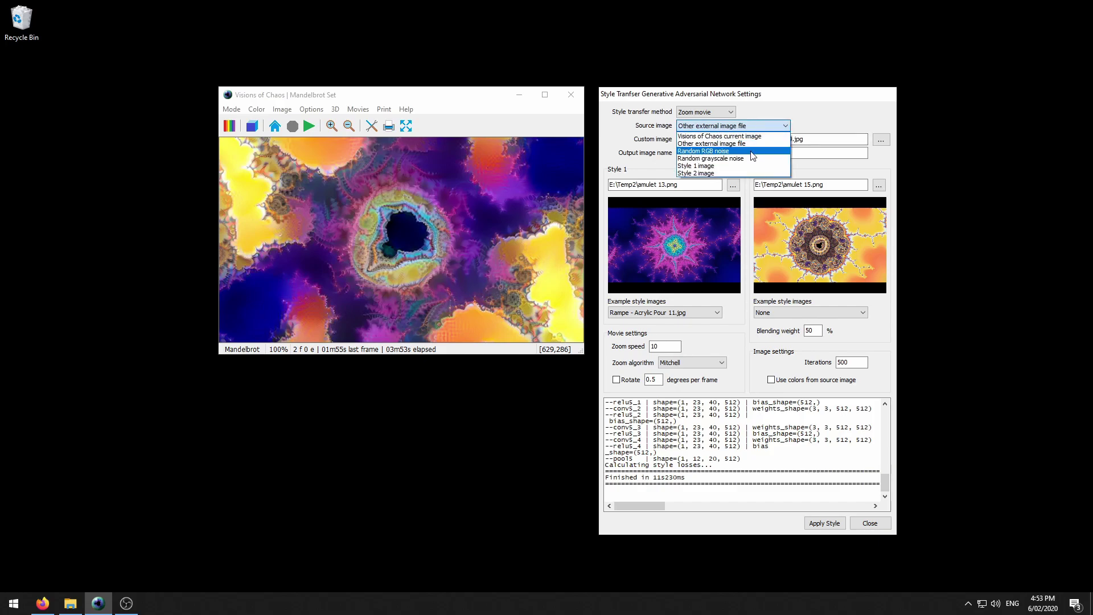
click(753, 152)
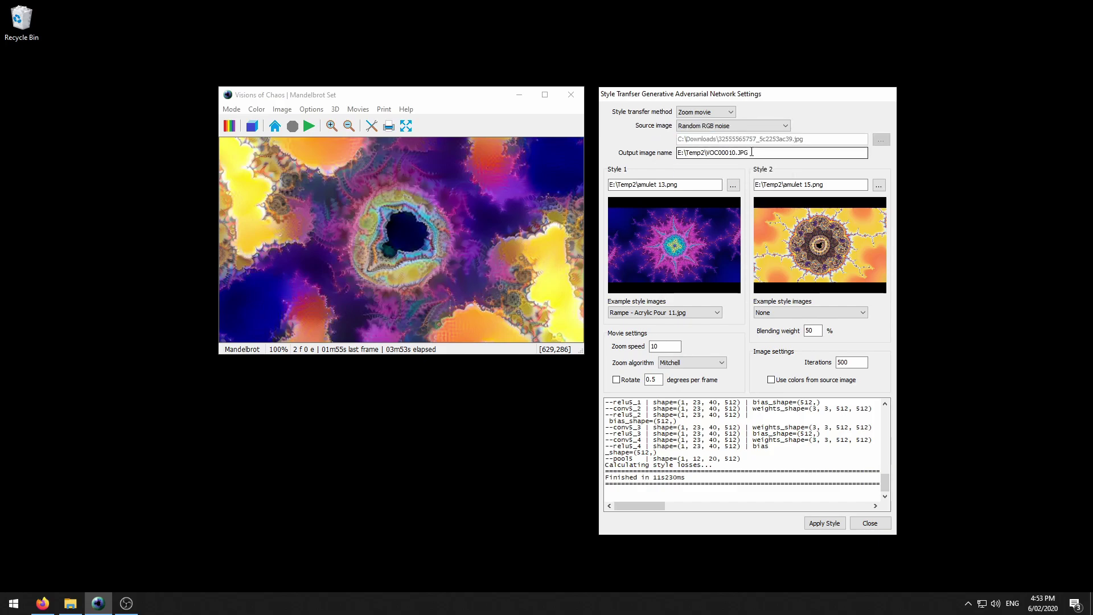
Load the cat photo from Downloads as Style 1 and set Style 2 to None.
click(734, 185)
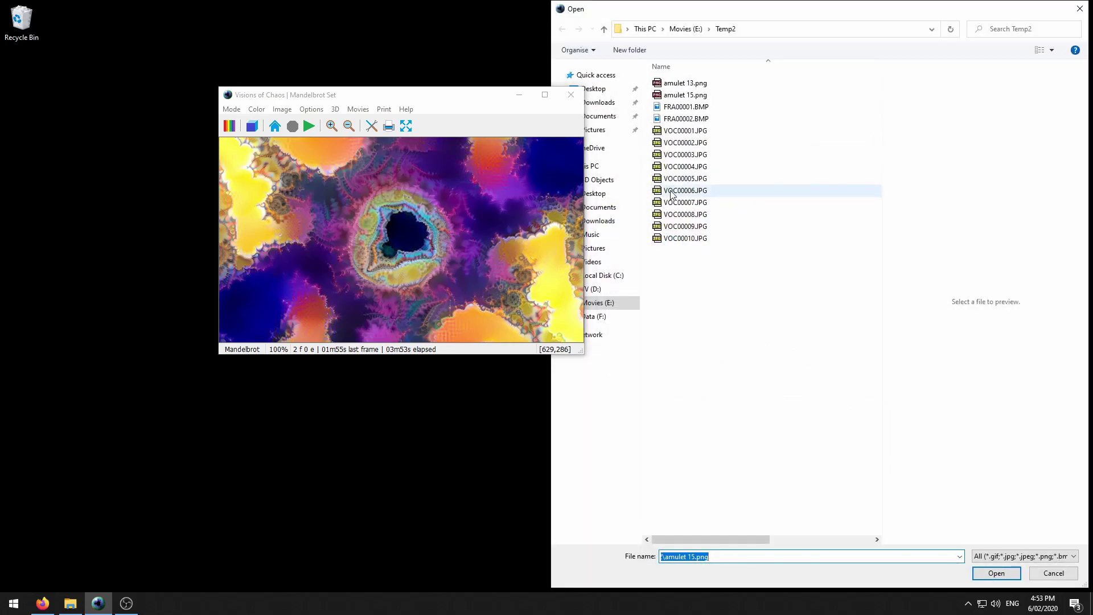
click(609, 276)
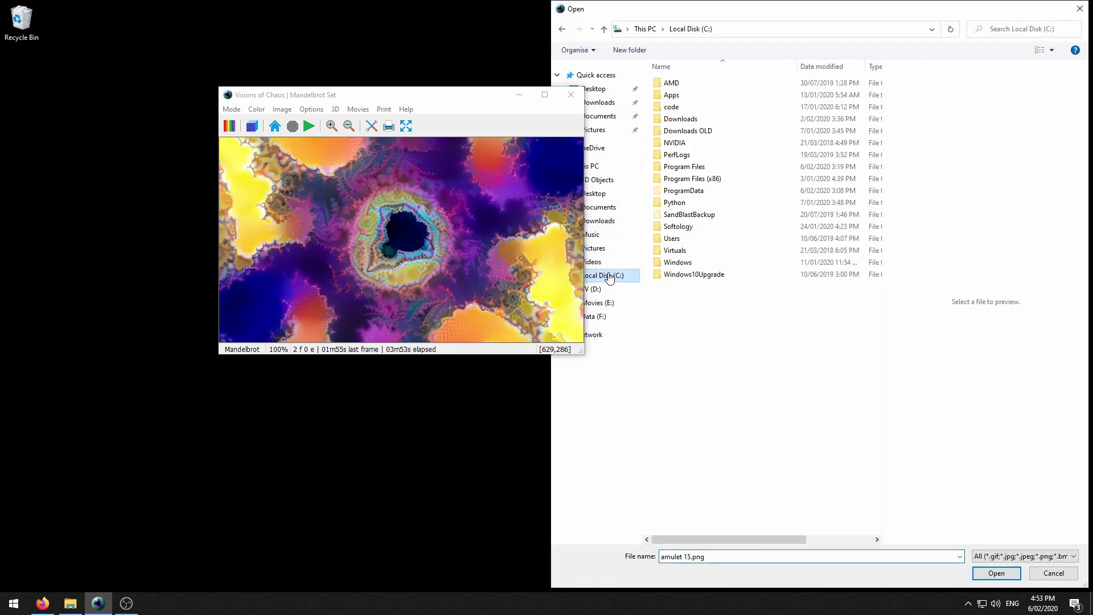
double_click(680, 118)
double_click(704, 95)
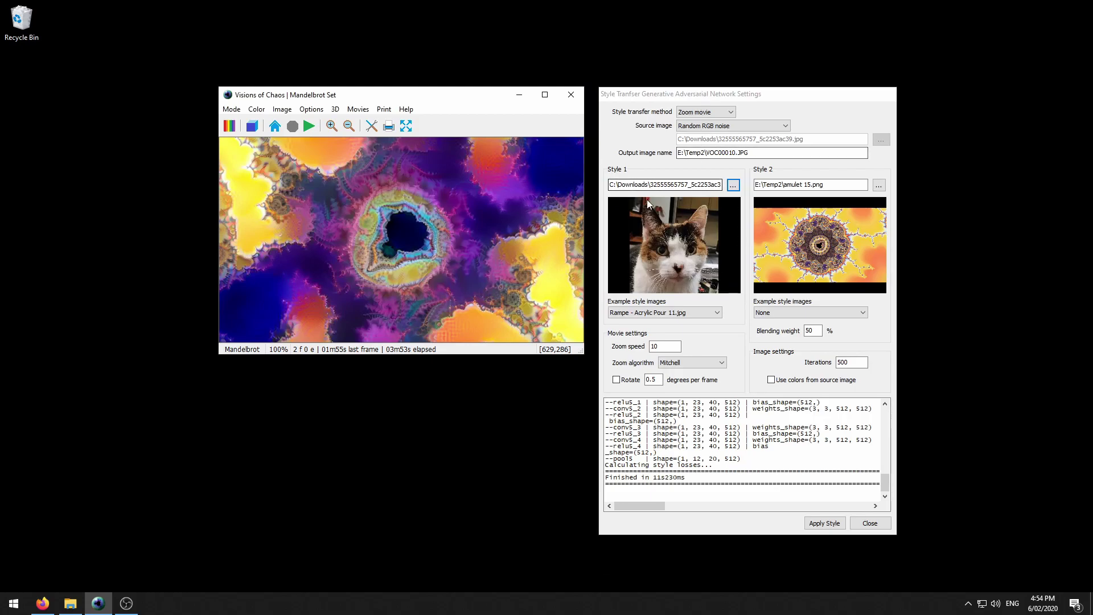
click(828, 312)
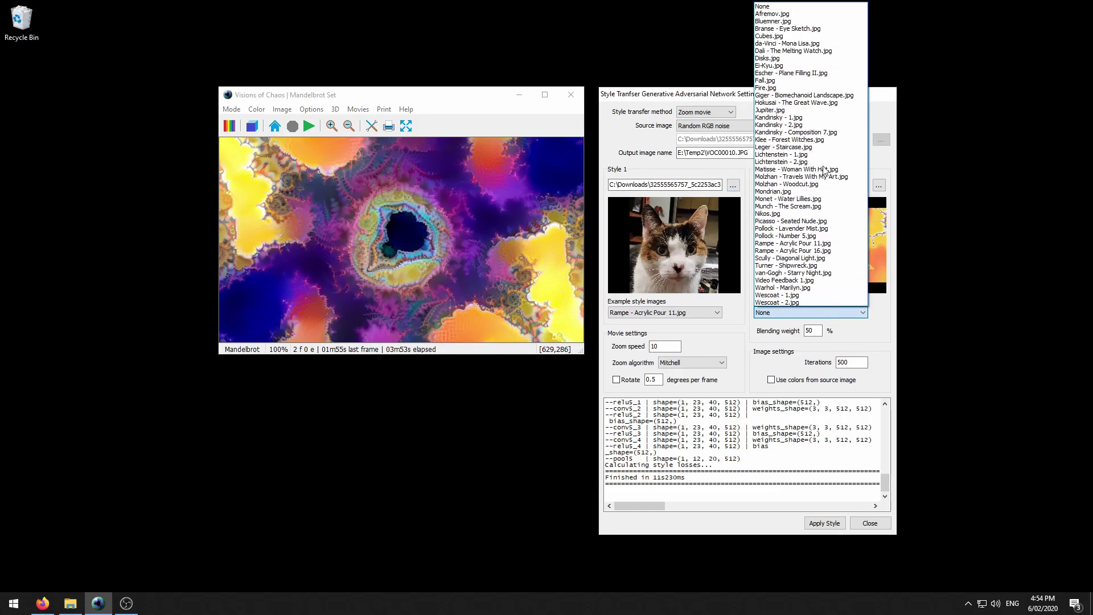
click(835, 7)
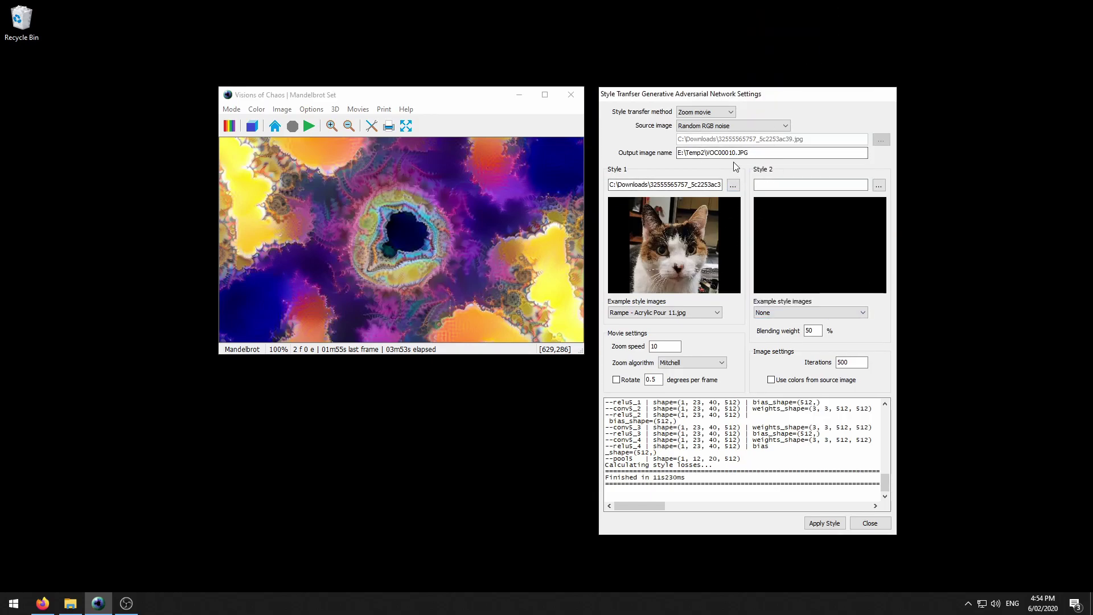
Set a manual image size of 464×500 and move the fractal window left.
click(282, 108)
mouse_move(330, 227)
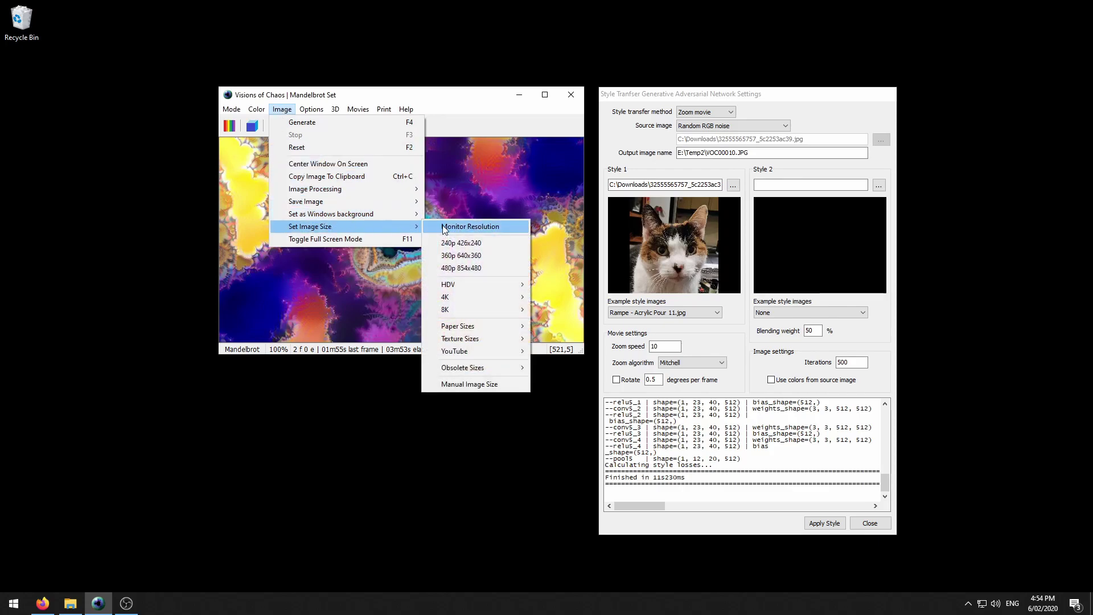
click(470, 384)
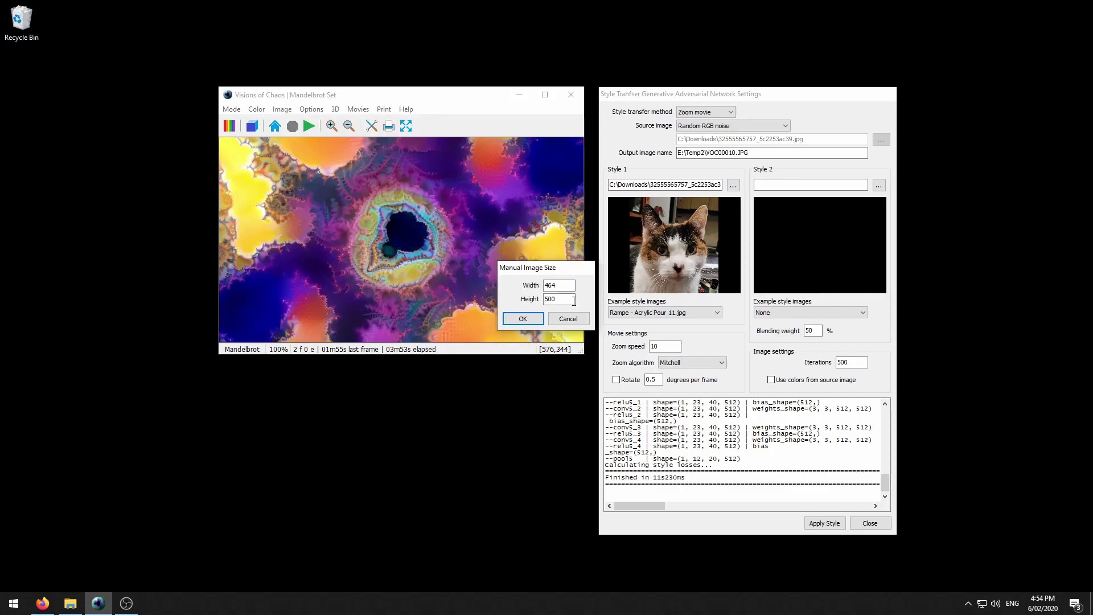
click(523, 319)
drag(545, 128, 452, 101)
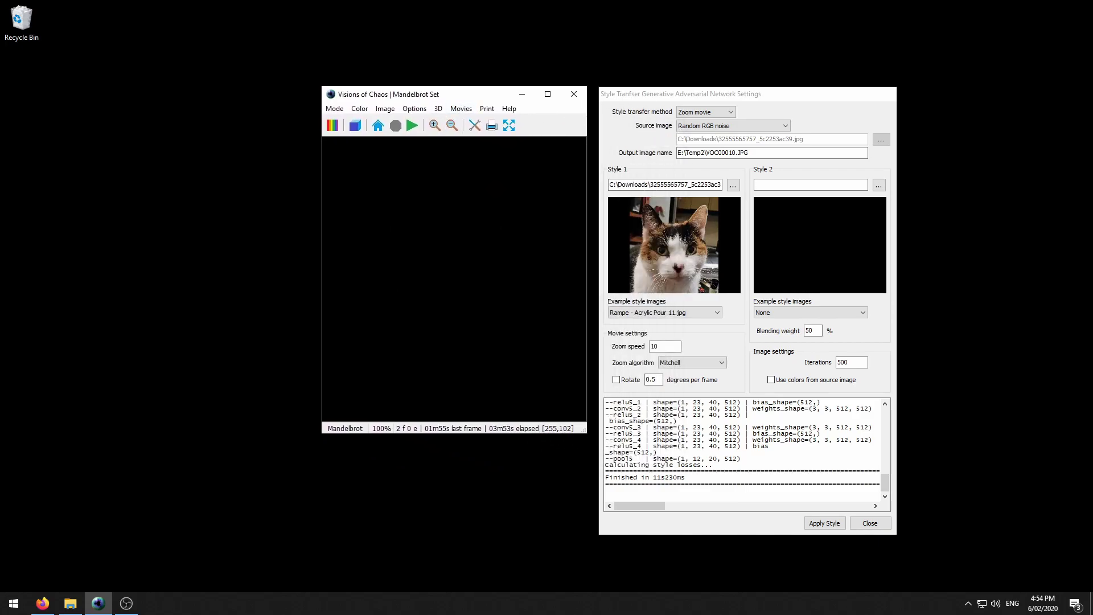
Start the style transfer that turns random noise into cat-fur frames.
click(822, 522)
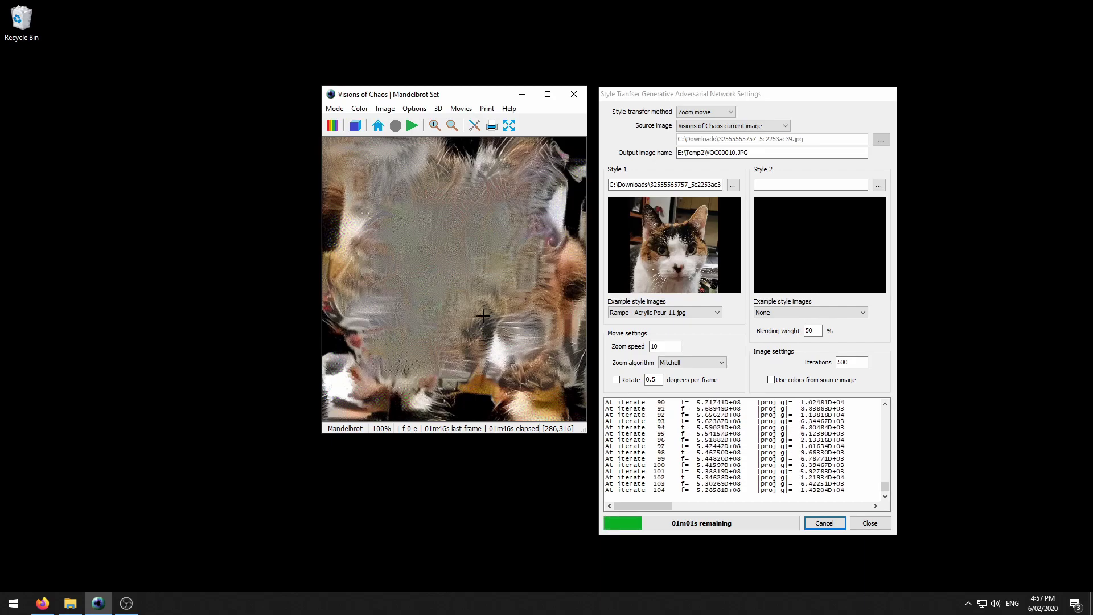
Stop the render and play the Miss Marple 30fps.AVI cat movie.
click(825, 525)
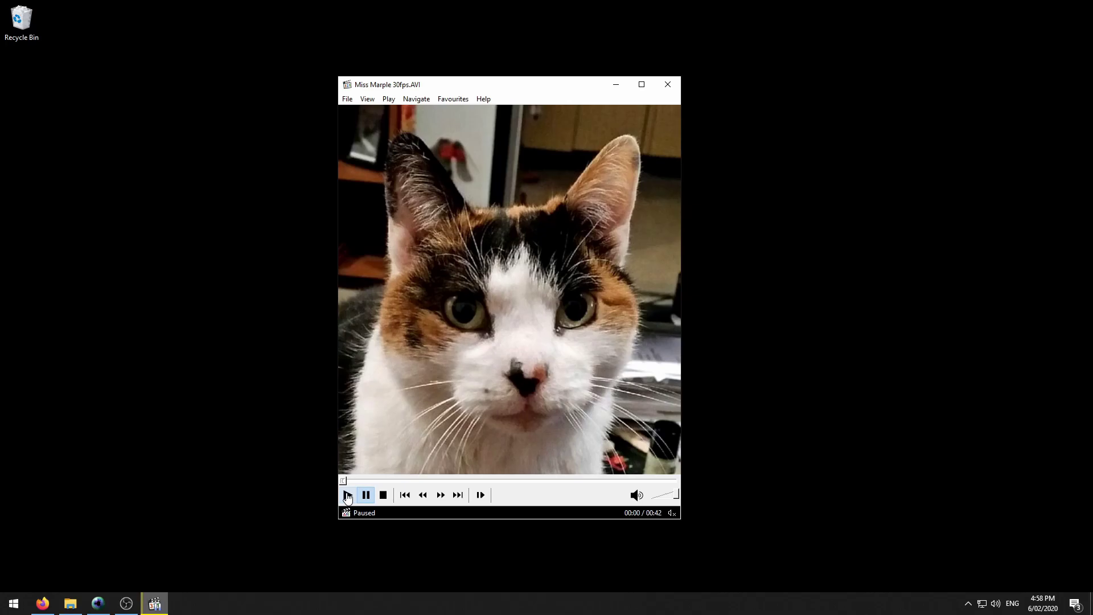
click(348, 496)
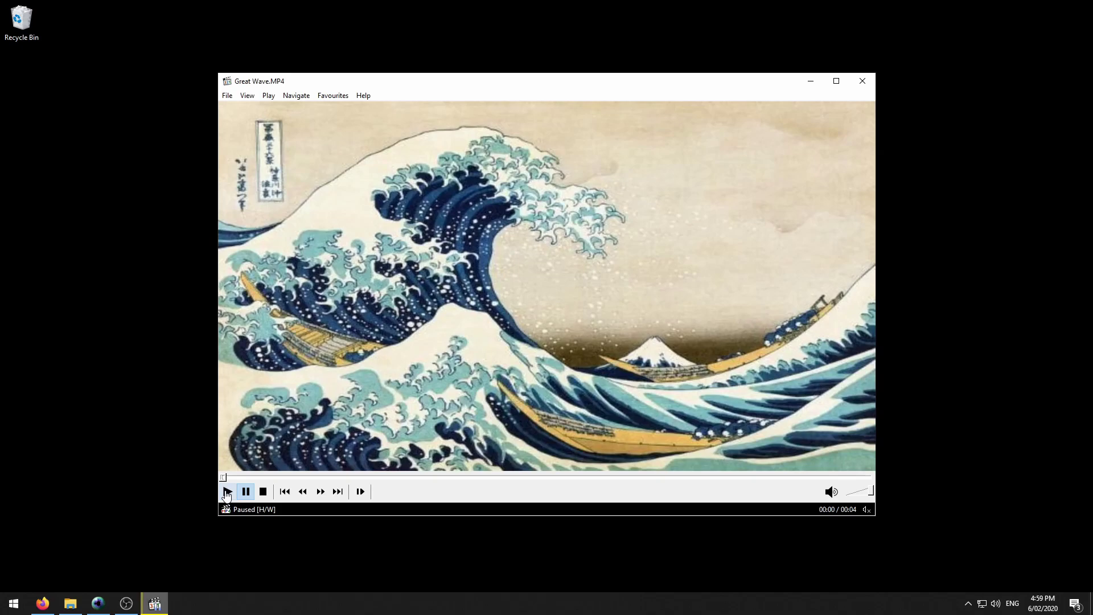
Play the Great Wave.MP4 movie through twice.
click(227, 493)
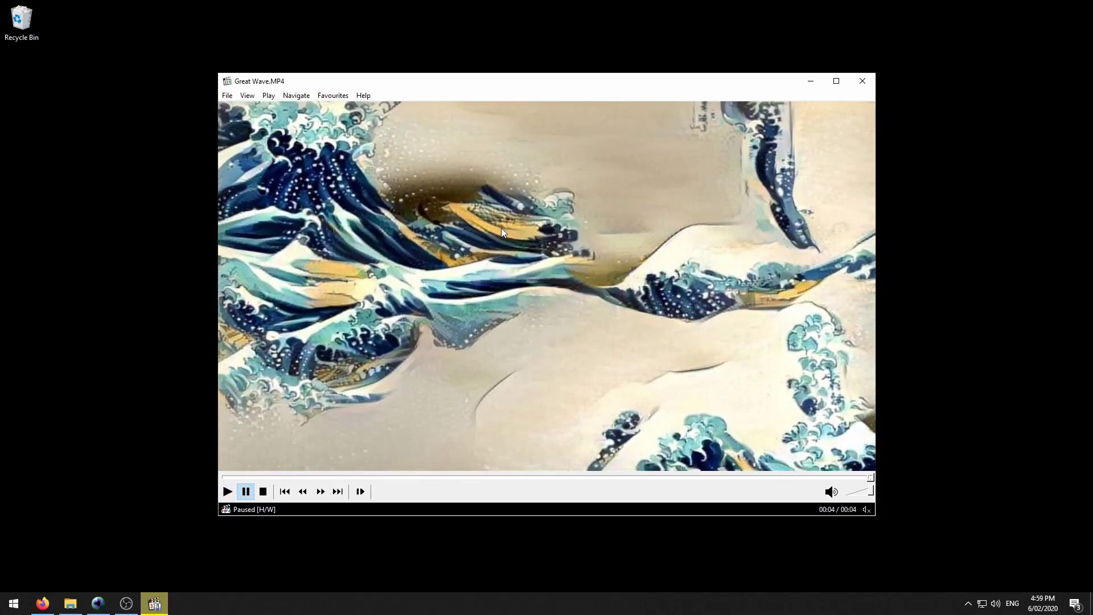
click(227, 493)
Close Great Wave and play the Starry Night.MP4 movie.
click(873, 81)
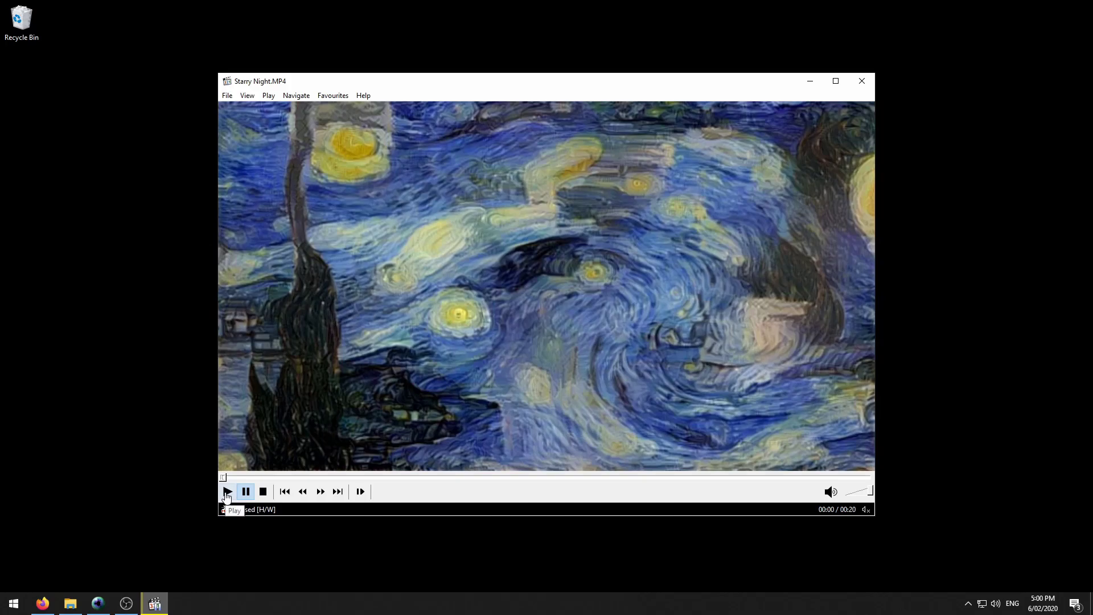
click(227, 492)
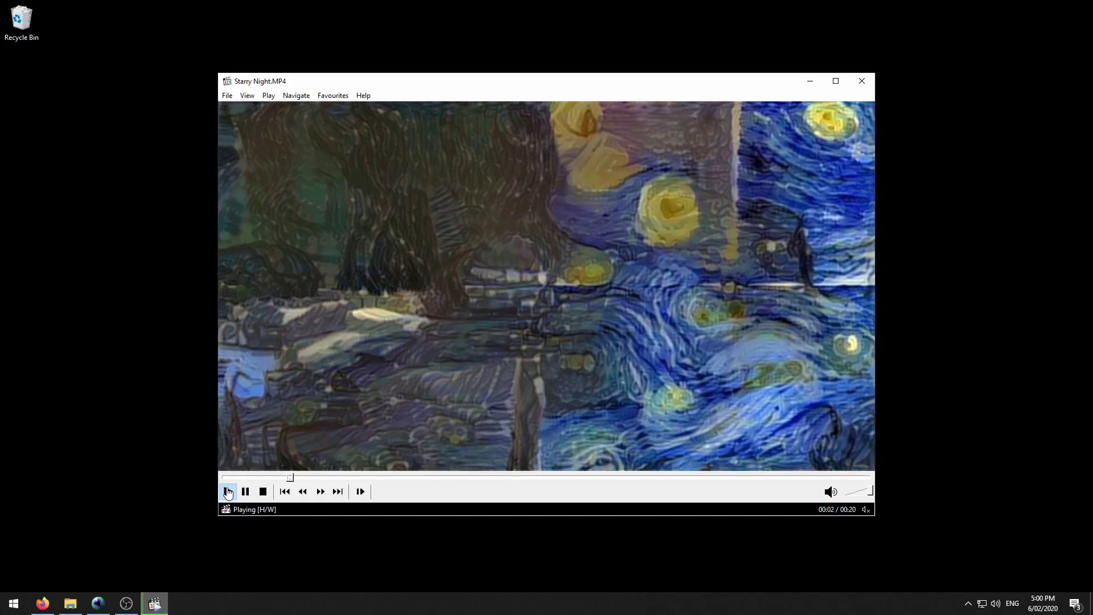